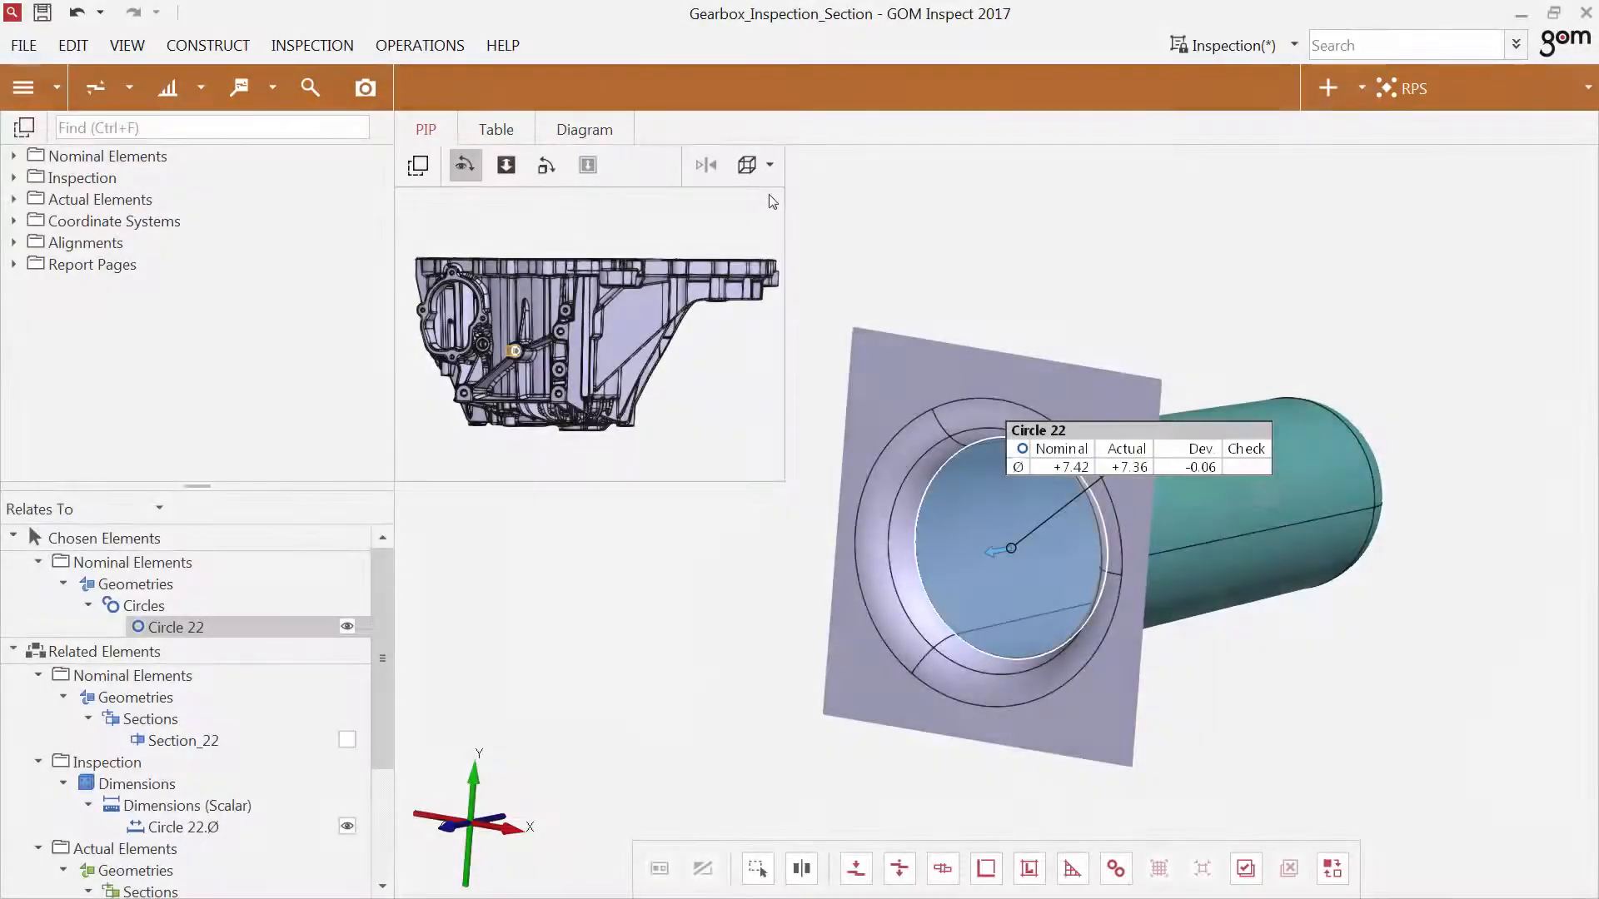
Start a report page from the current clipped view of Circle 22.
left_click(768, 165)
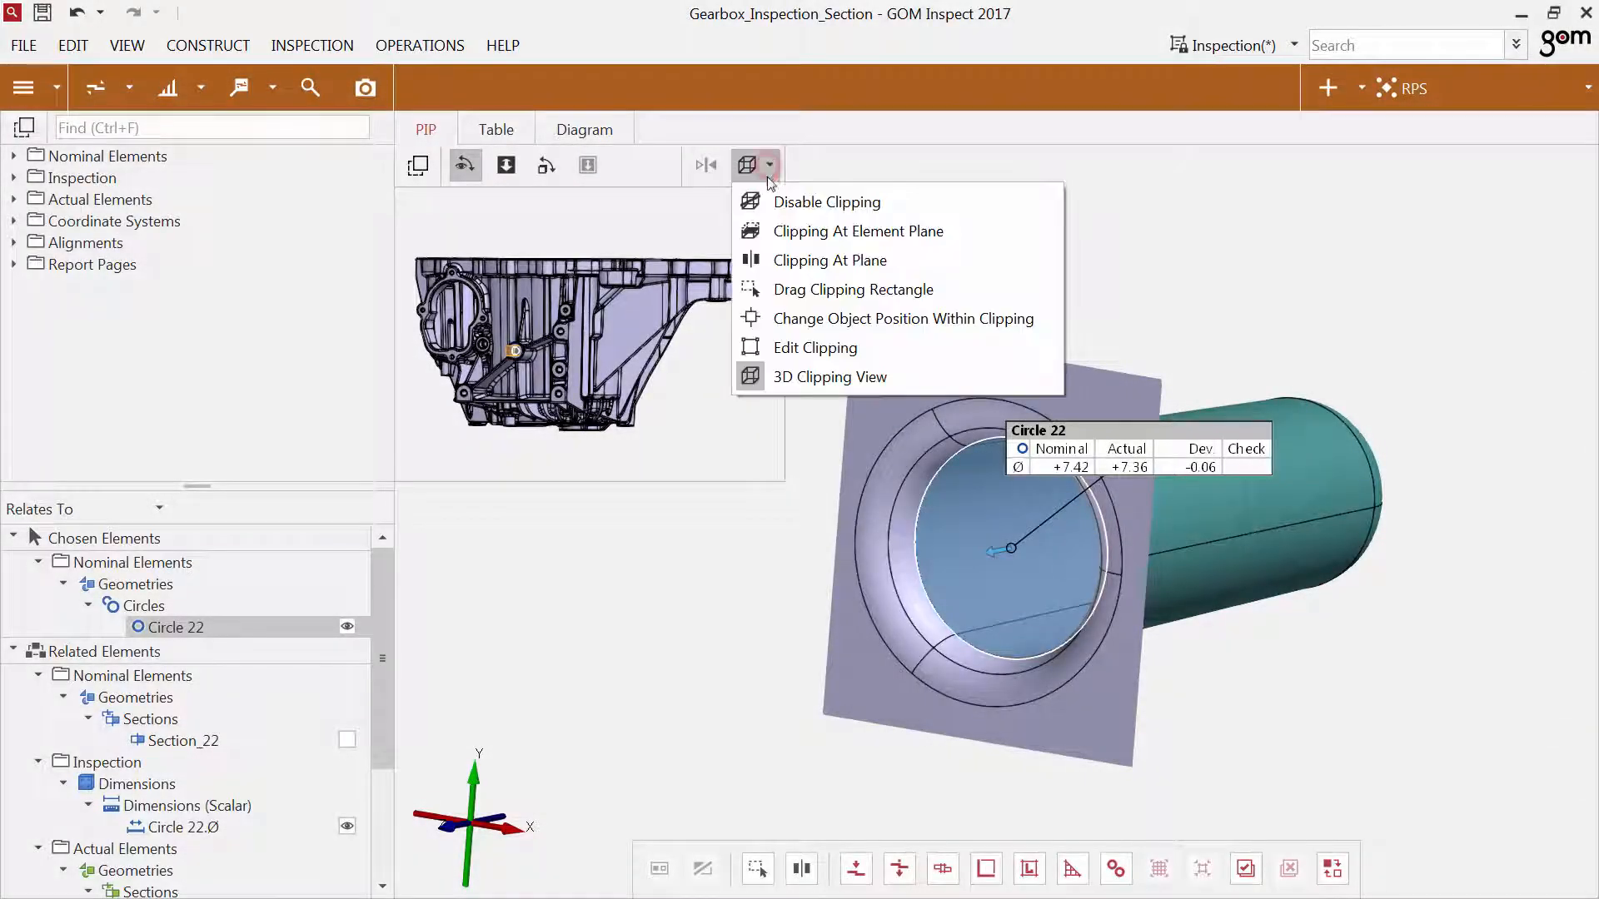
left_click(756, 409)
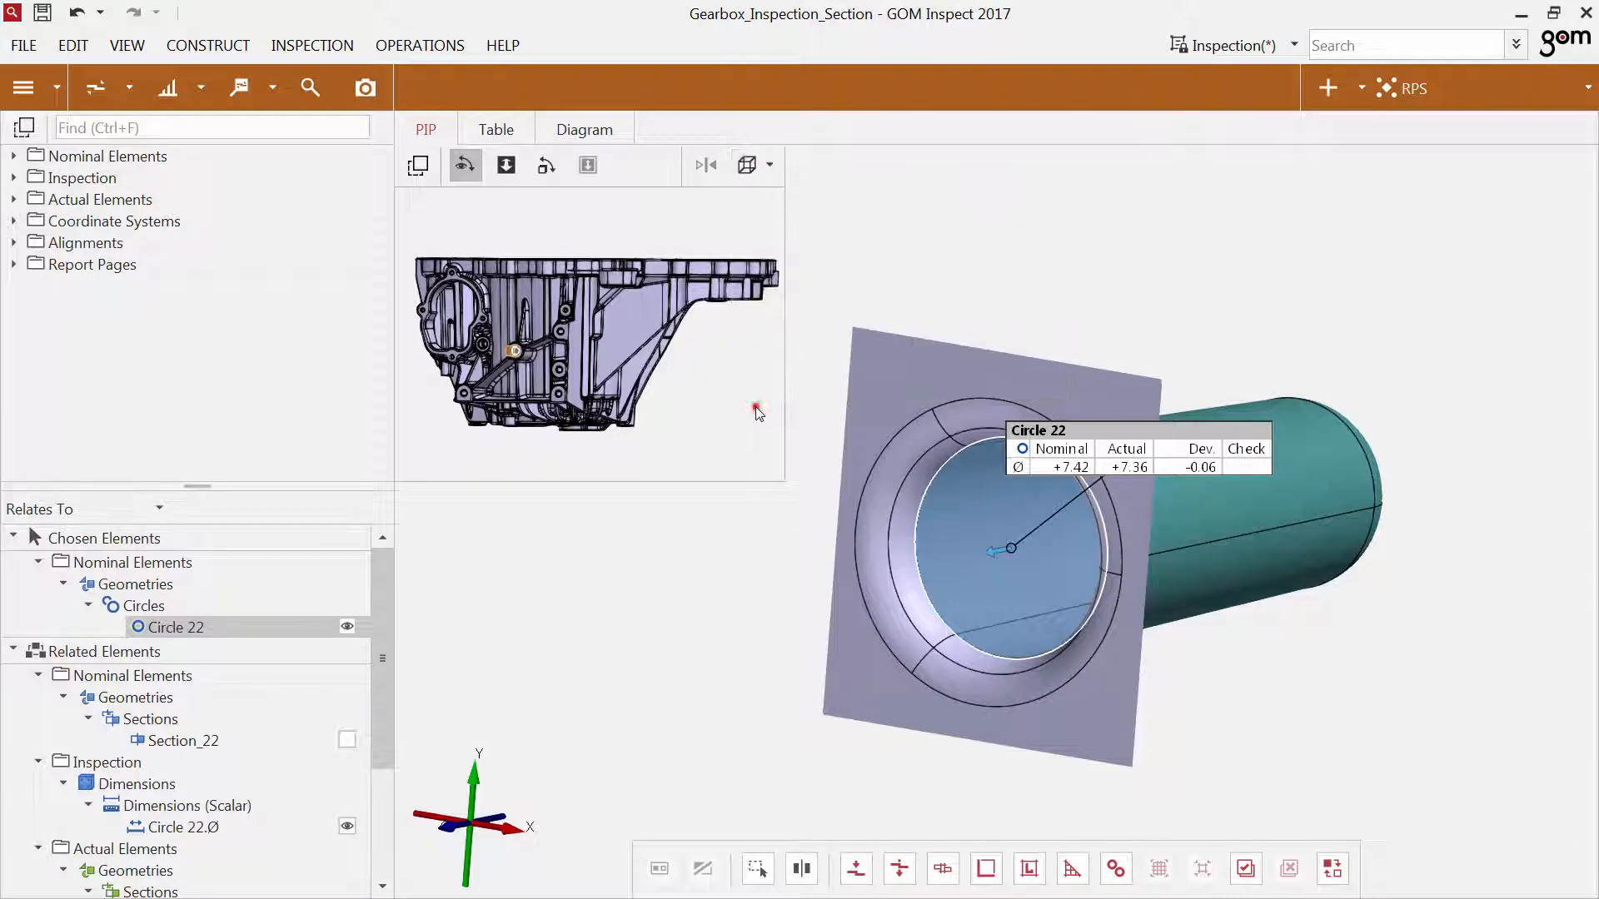
scroll(512, 358, "up", 5)
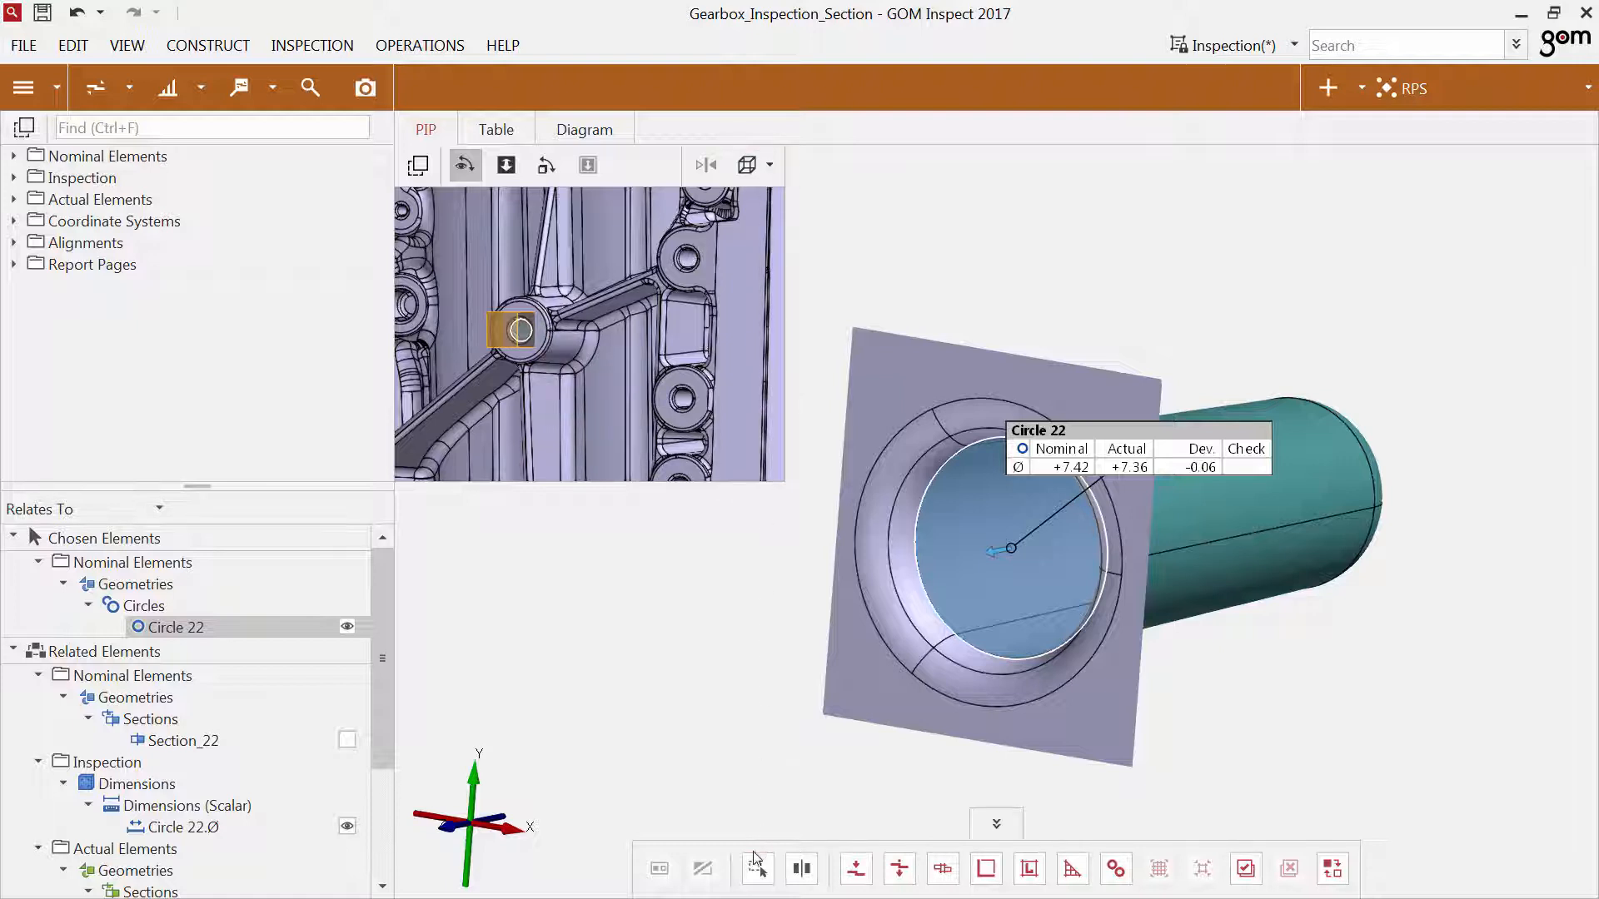
left_click(376, 84)
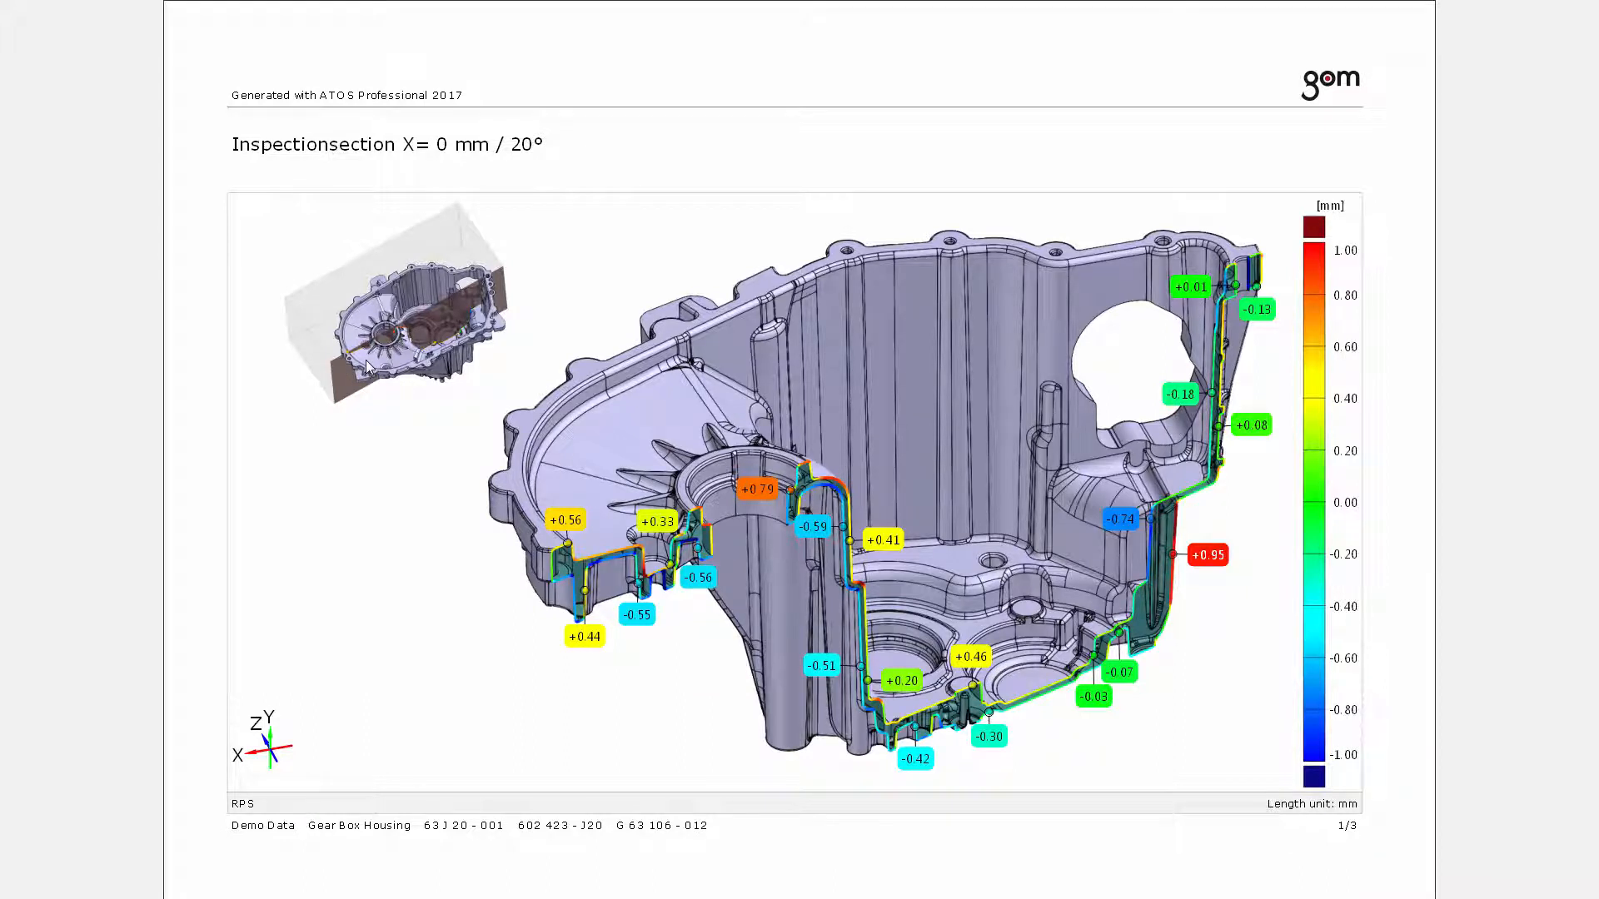
Close the full-screen report page and switch to the Inspection workspace with the X= 0 mm / 20° section page.
mouse_move(1318, 790)
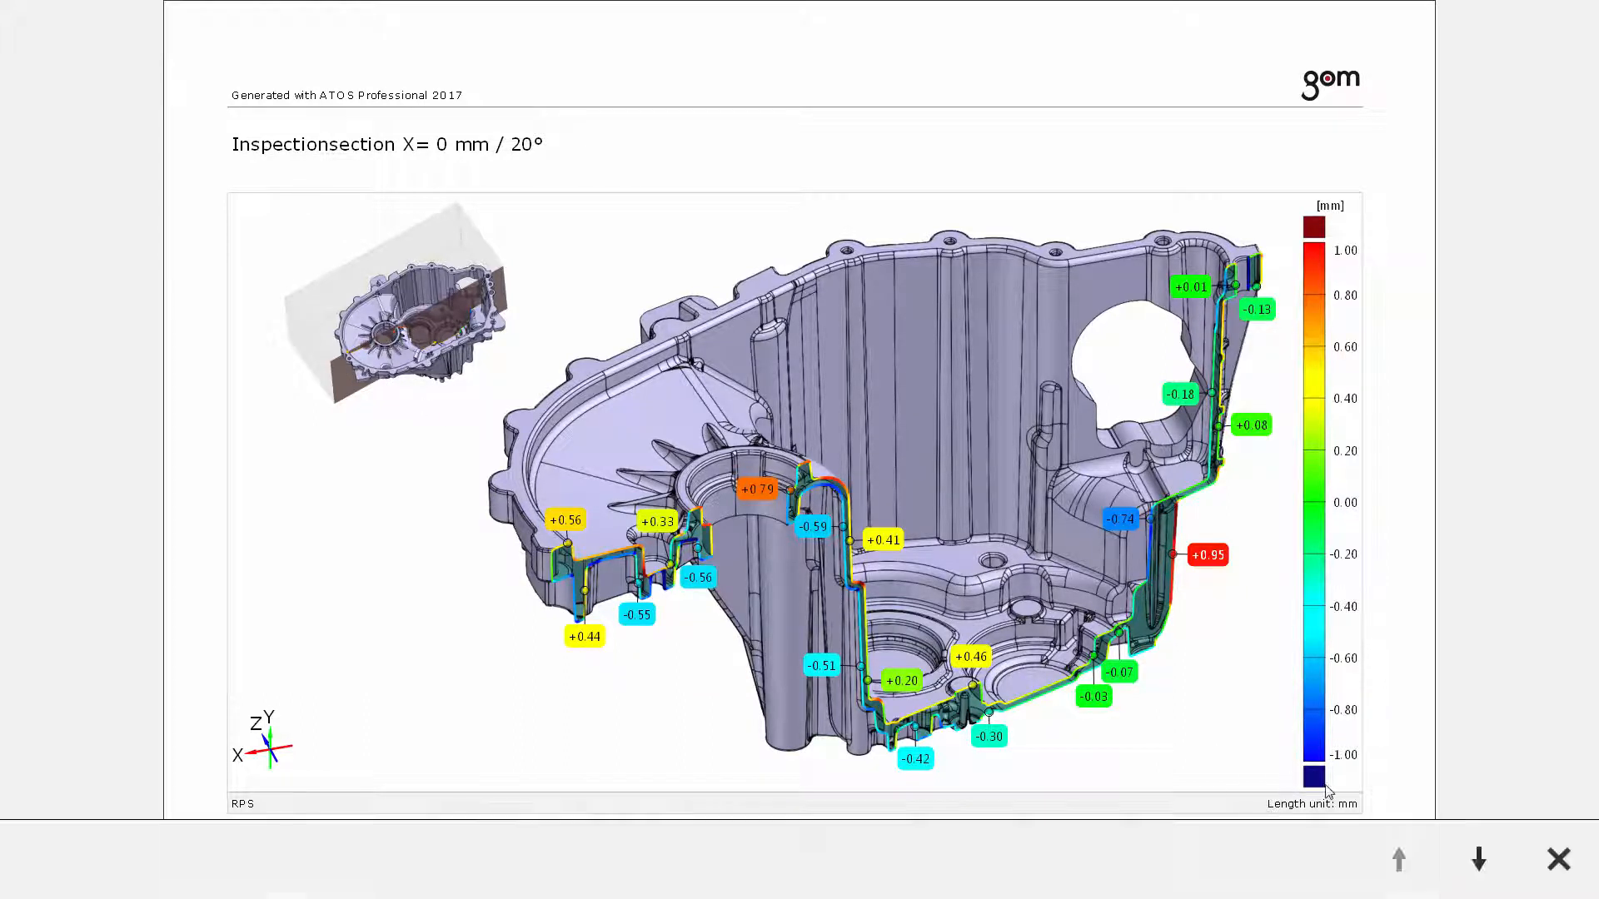
left_click(1558, 859)
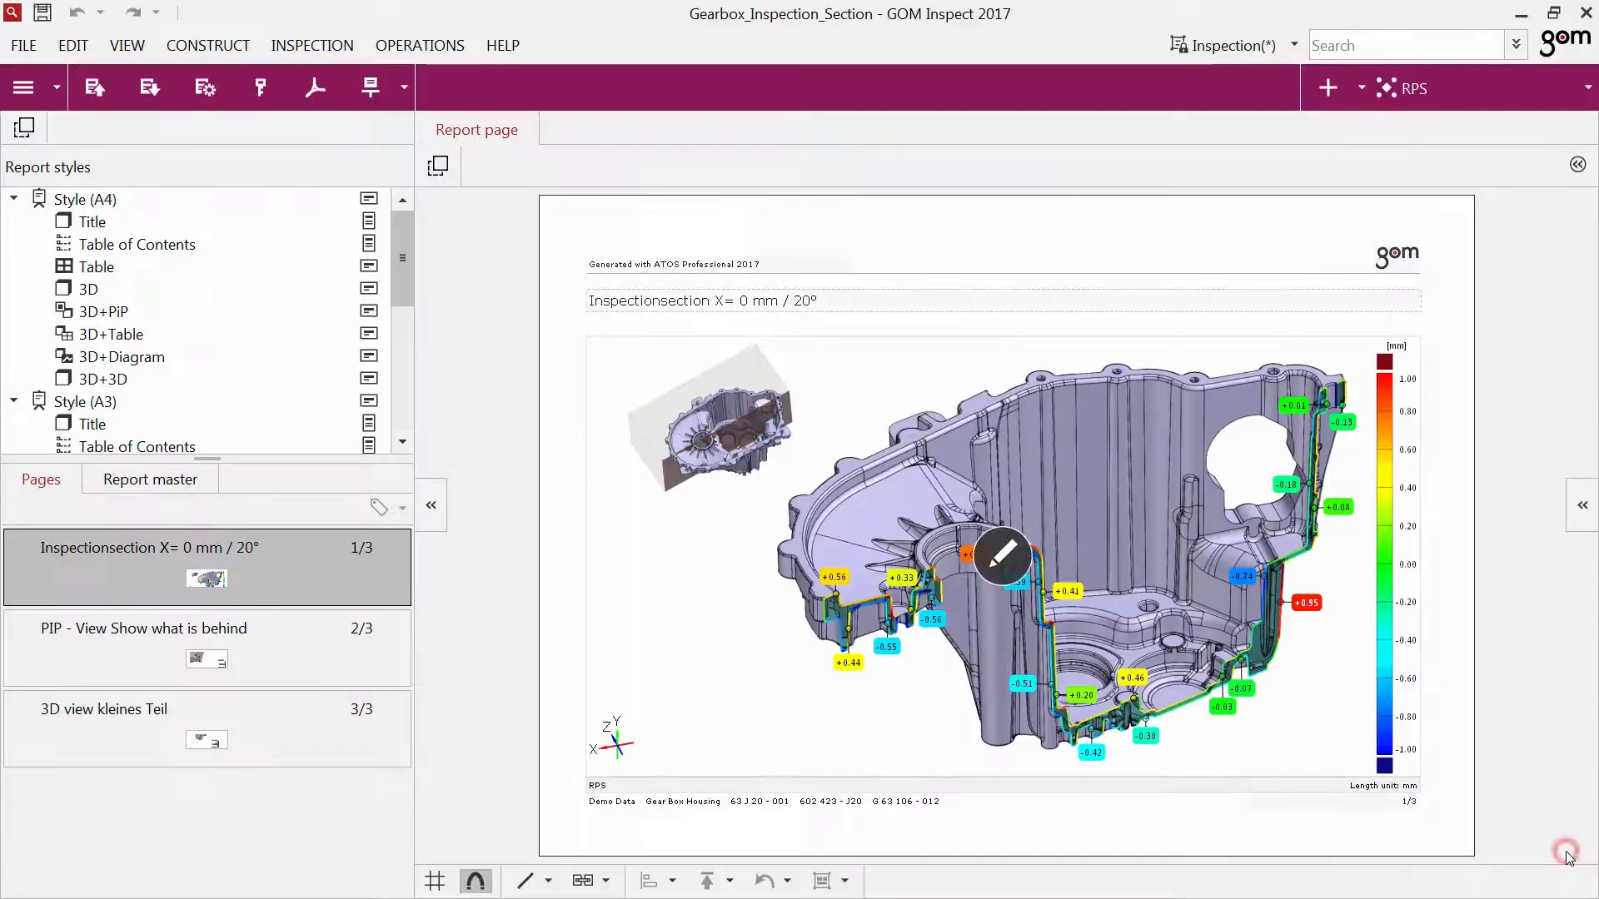
left_click(55, 98)
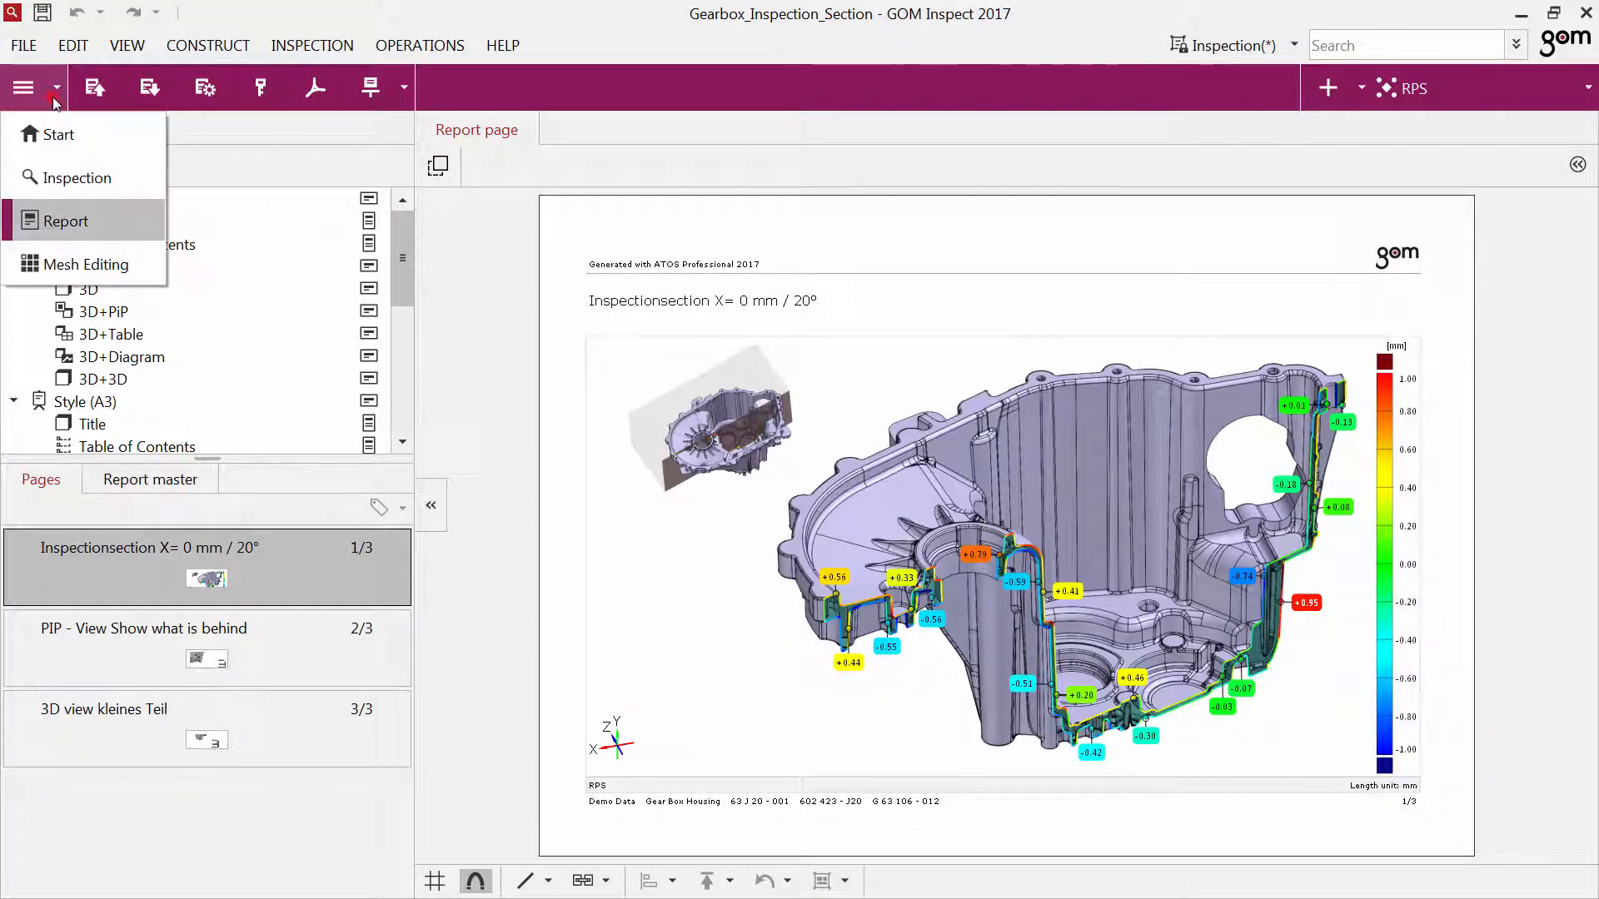
left_click(62, 185)
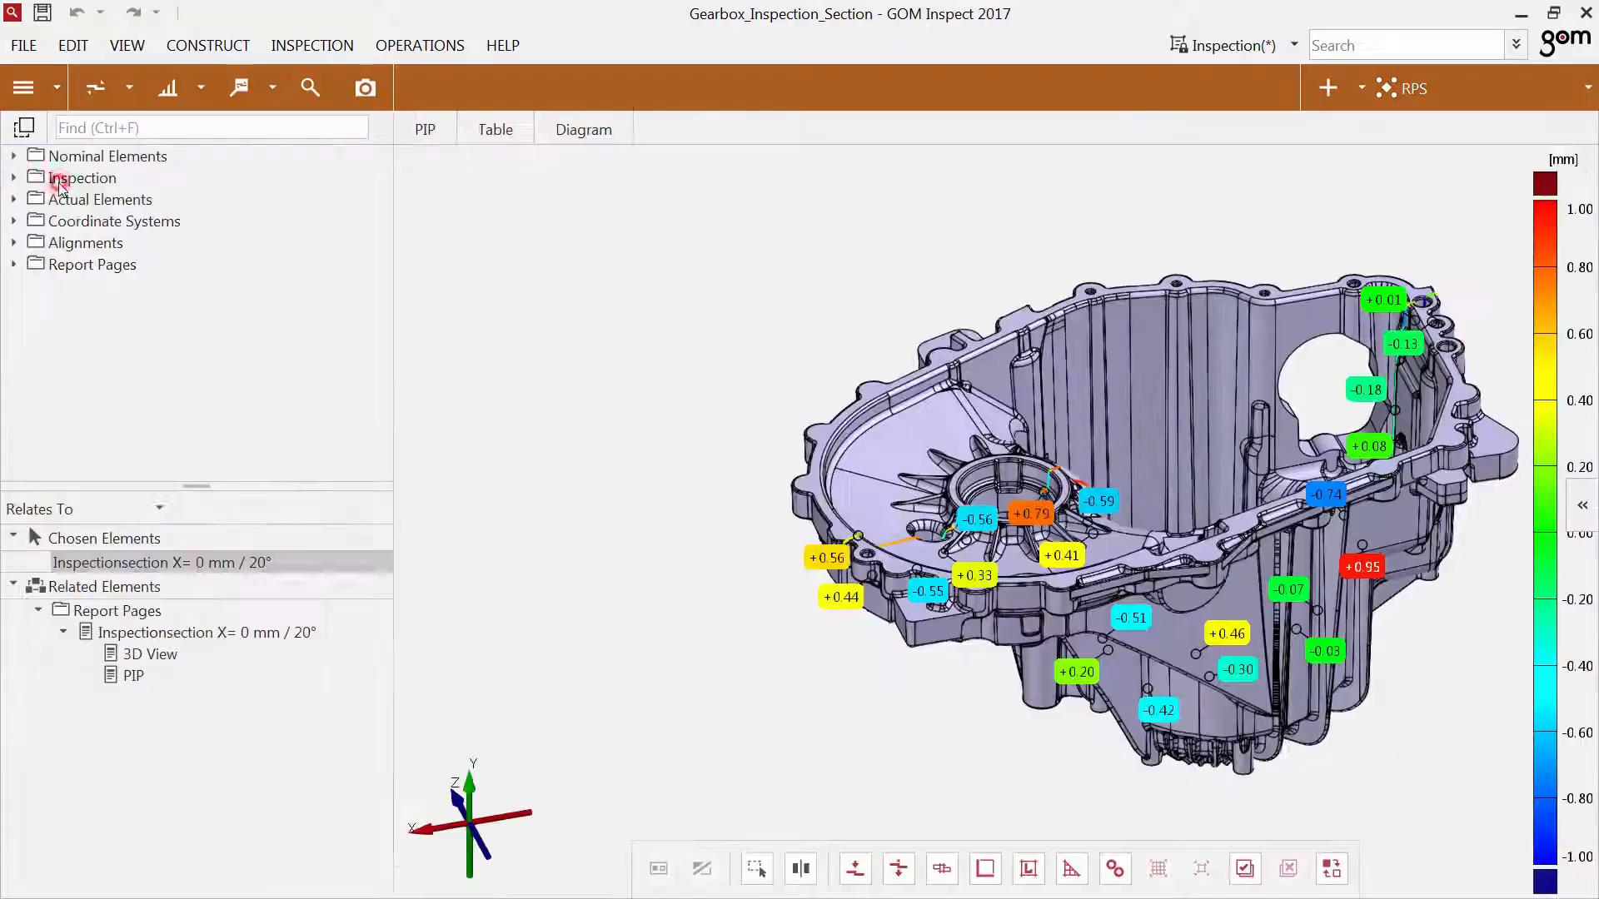
Clip the gearbox housing at the element plane of the Plane 2 +0.00 mm.dXYZ inspection section.
left_click(899, 549)
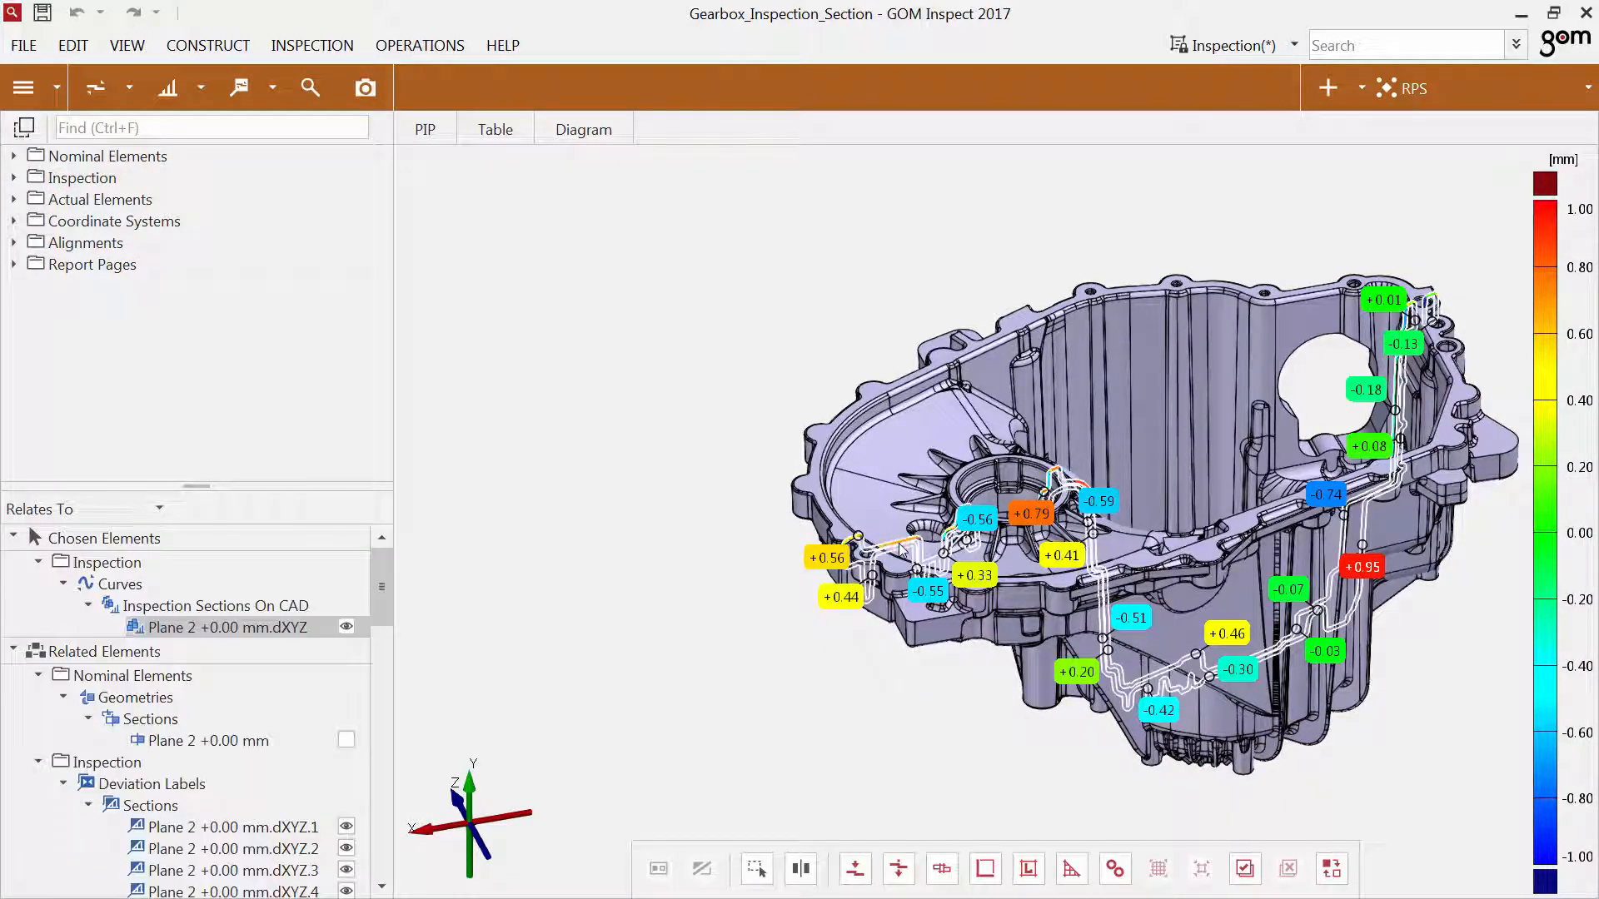
right_click(899, 548)
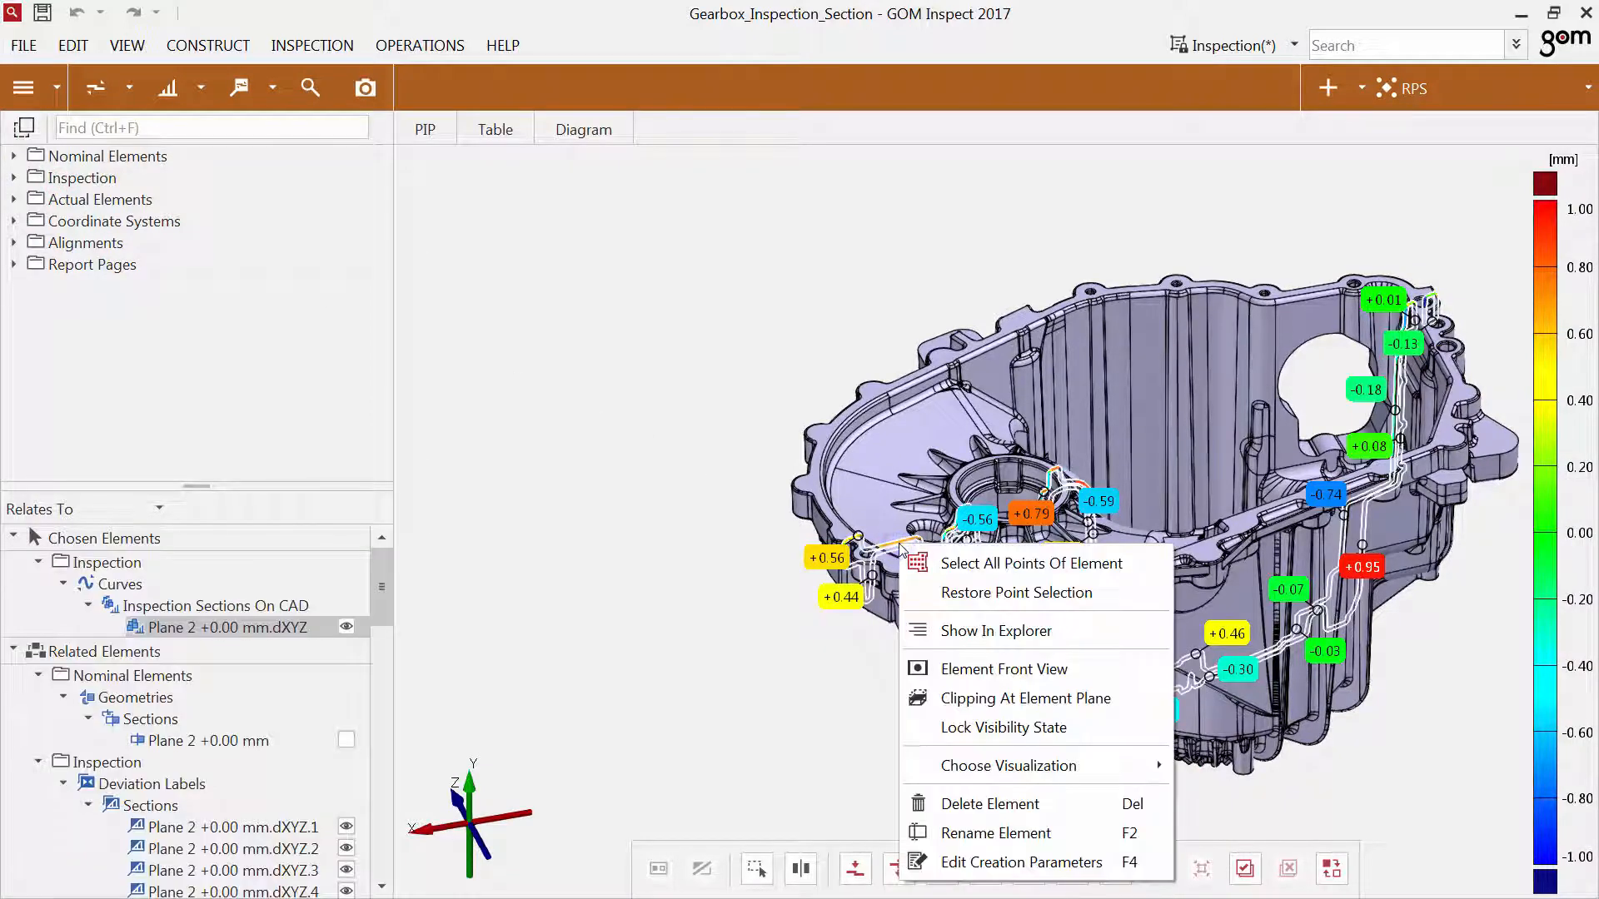
left_click(936, 709)
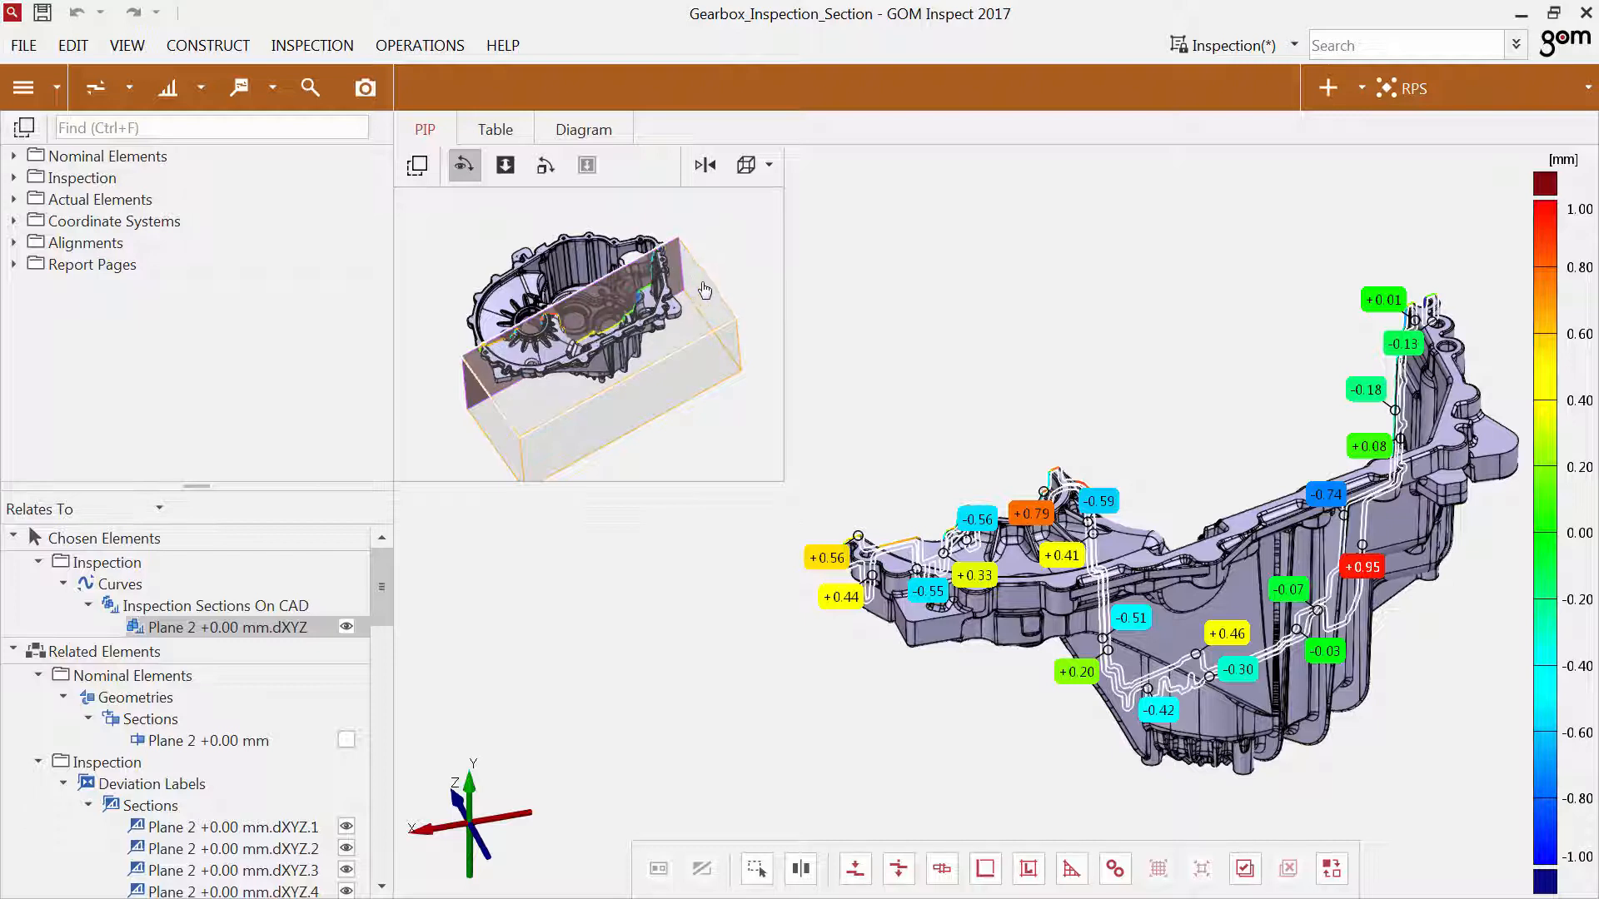
left_click_drag(703, 289, 671, 246)
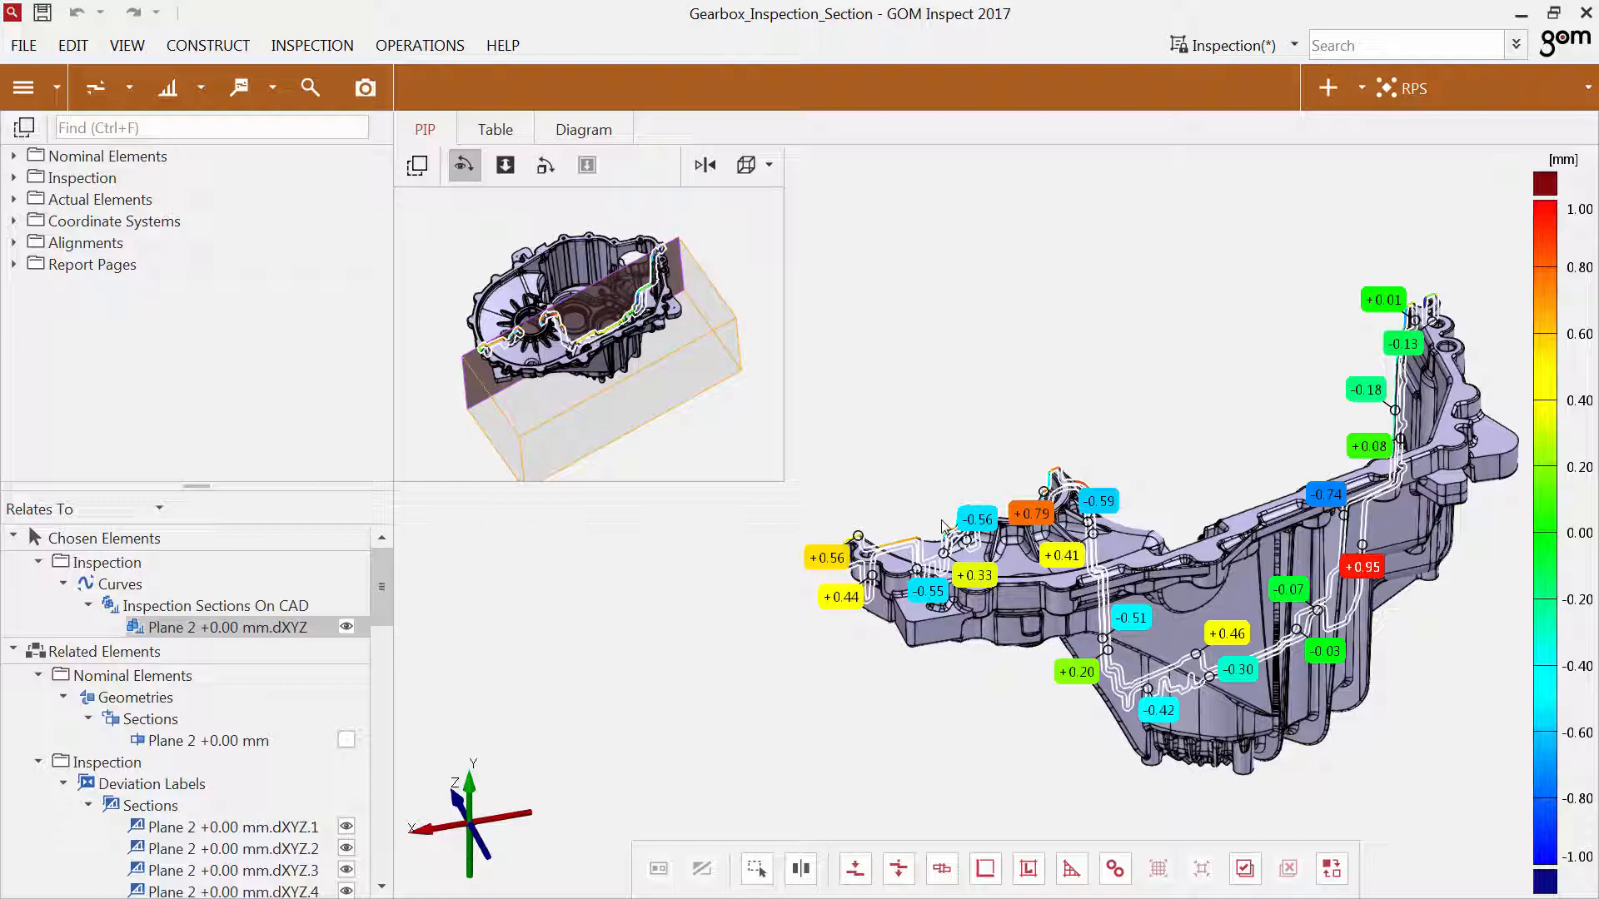
Clip the housing again at the inspection section's plane, picked in the PIP view, and invert the clipped side.
left_click(767, 165)
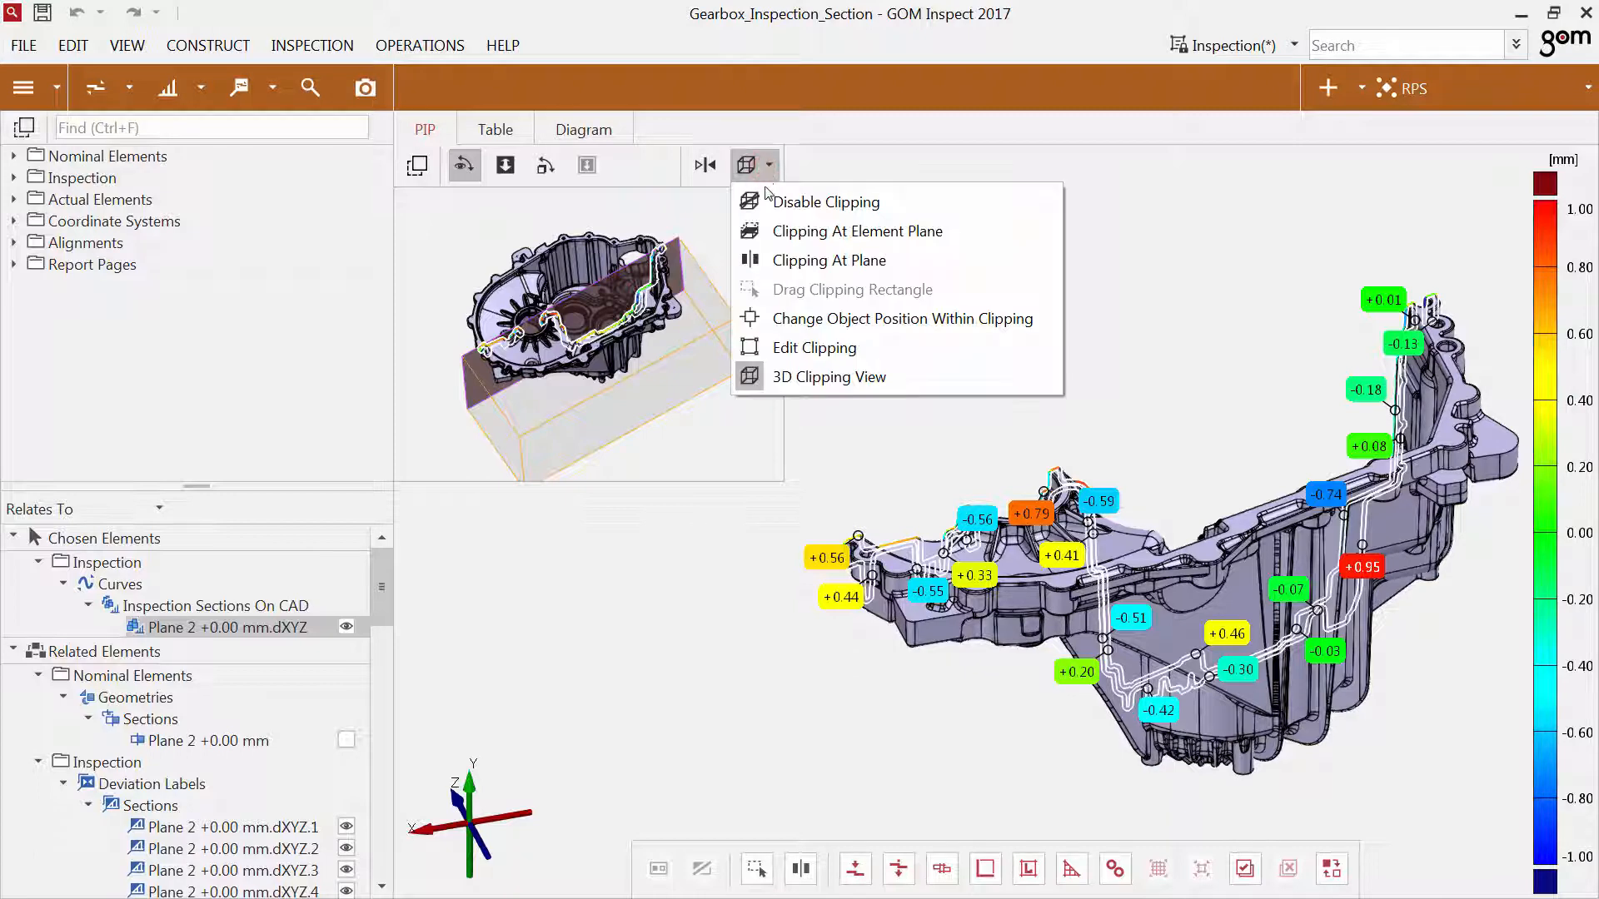
left_click(791, 236)
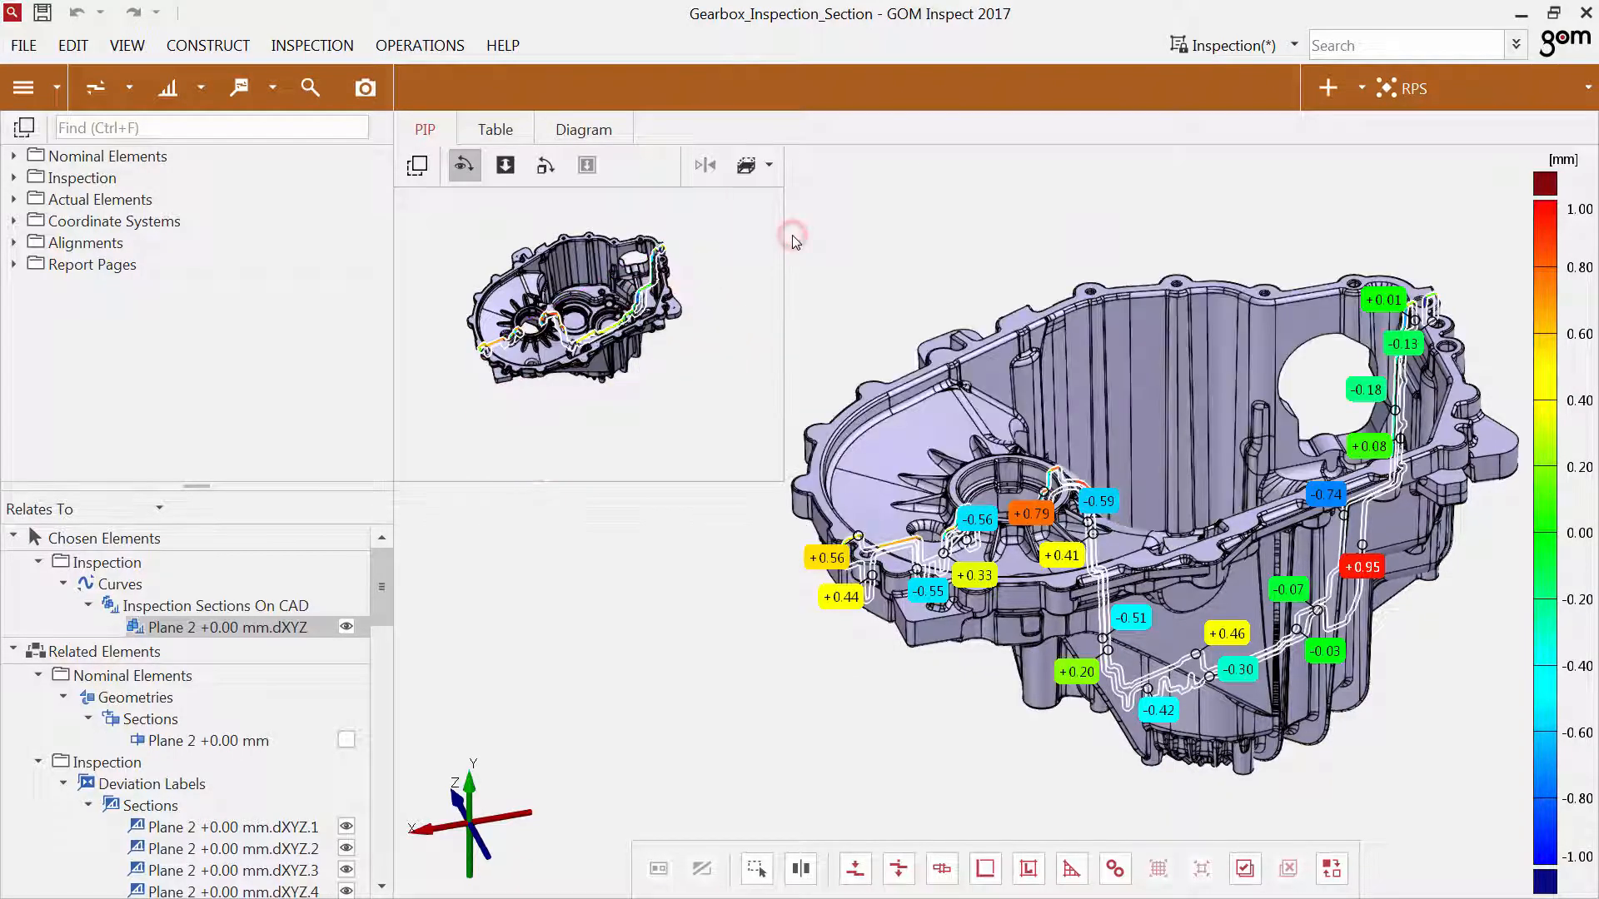
left_click(658, 264)
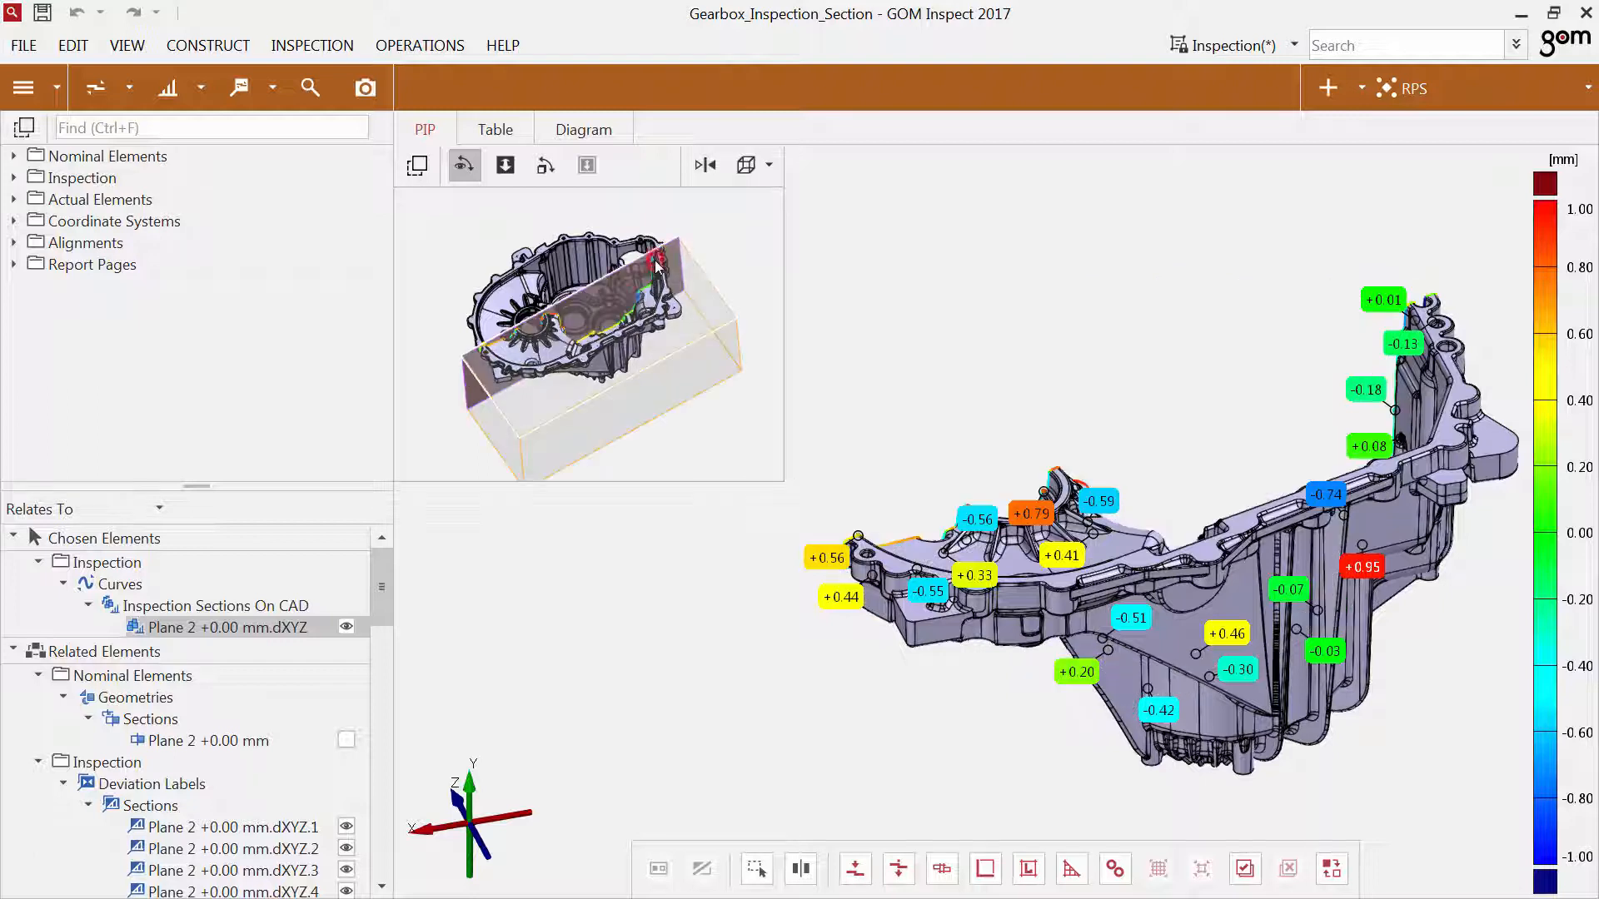
left_click(704, 165)
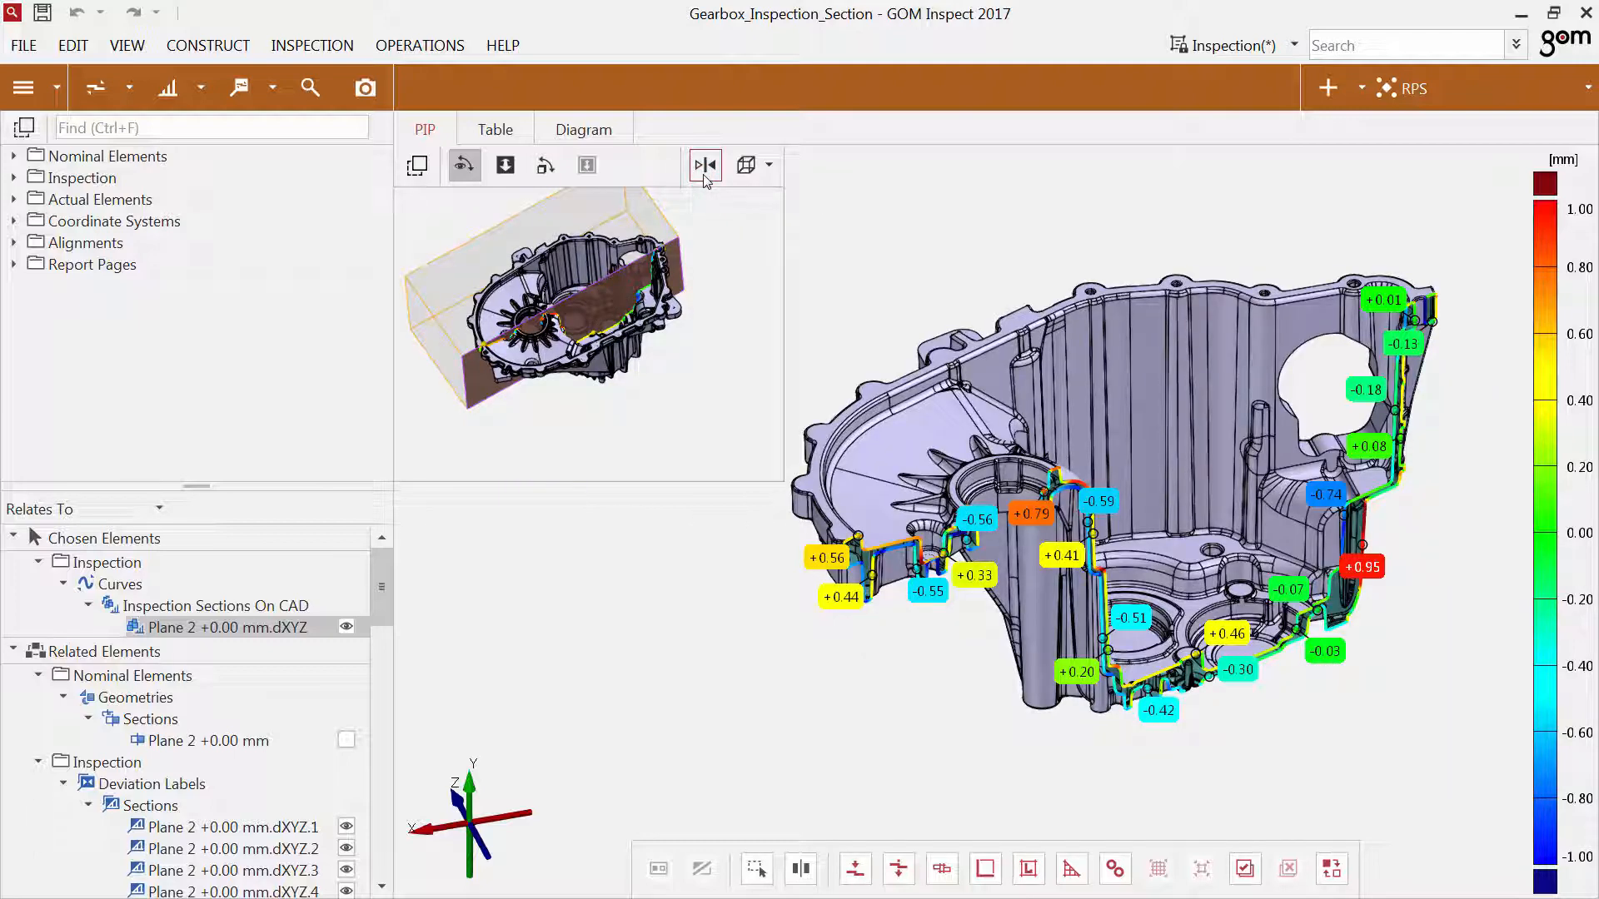
Look up the PIP and Clipping topic under Other in the help's What's New in GOM Software 2017? section.
left_click(1515, 46)
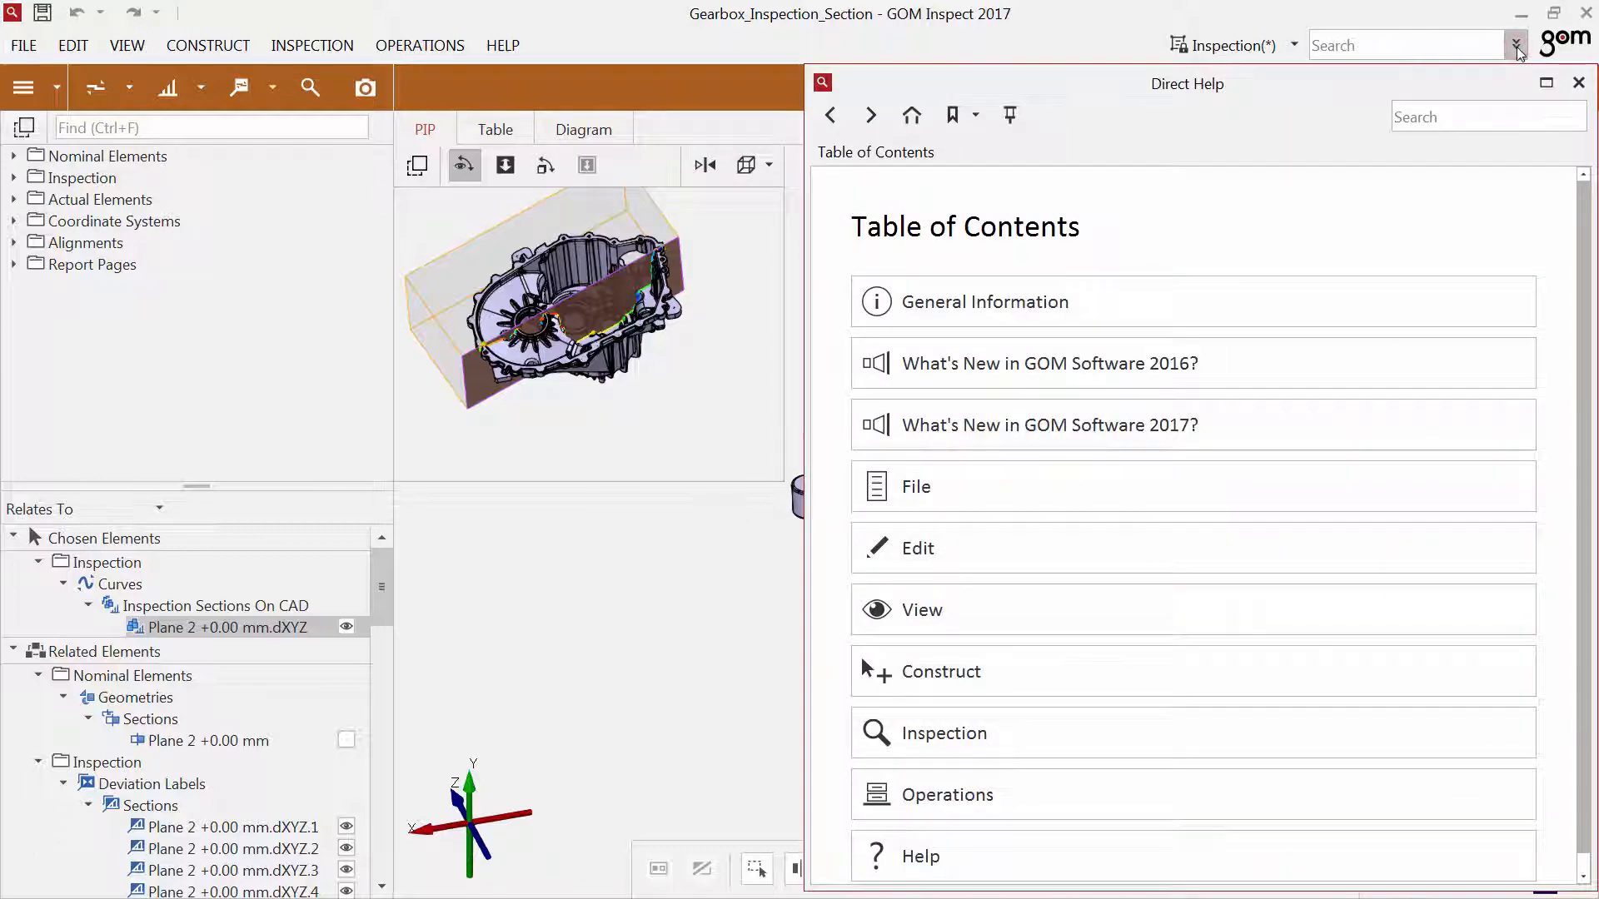
left_click(1082, 416)
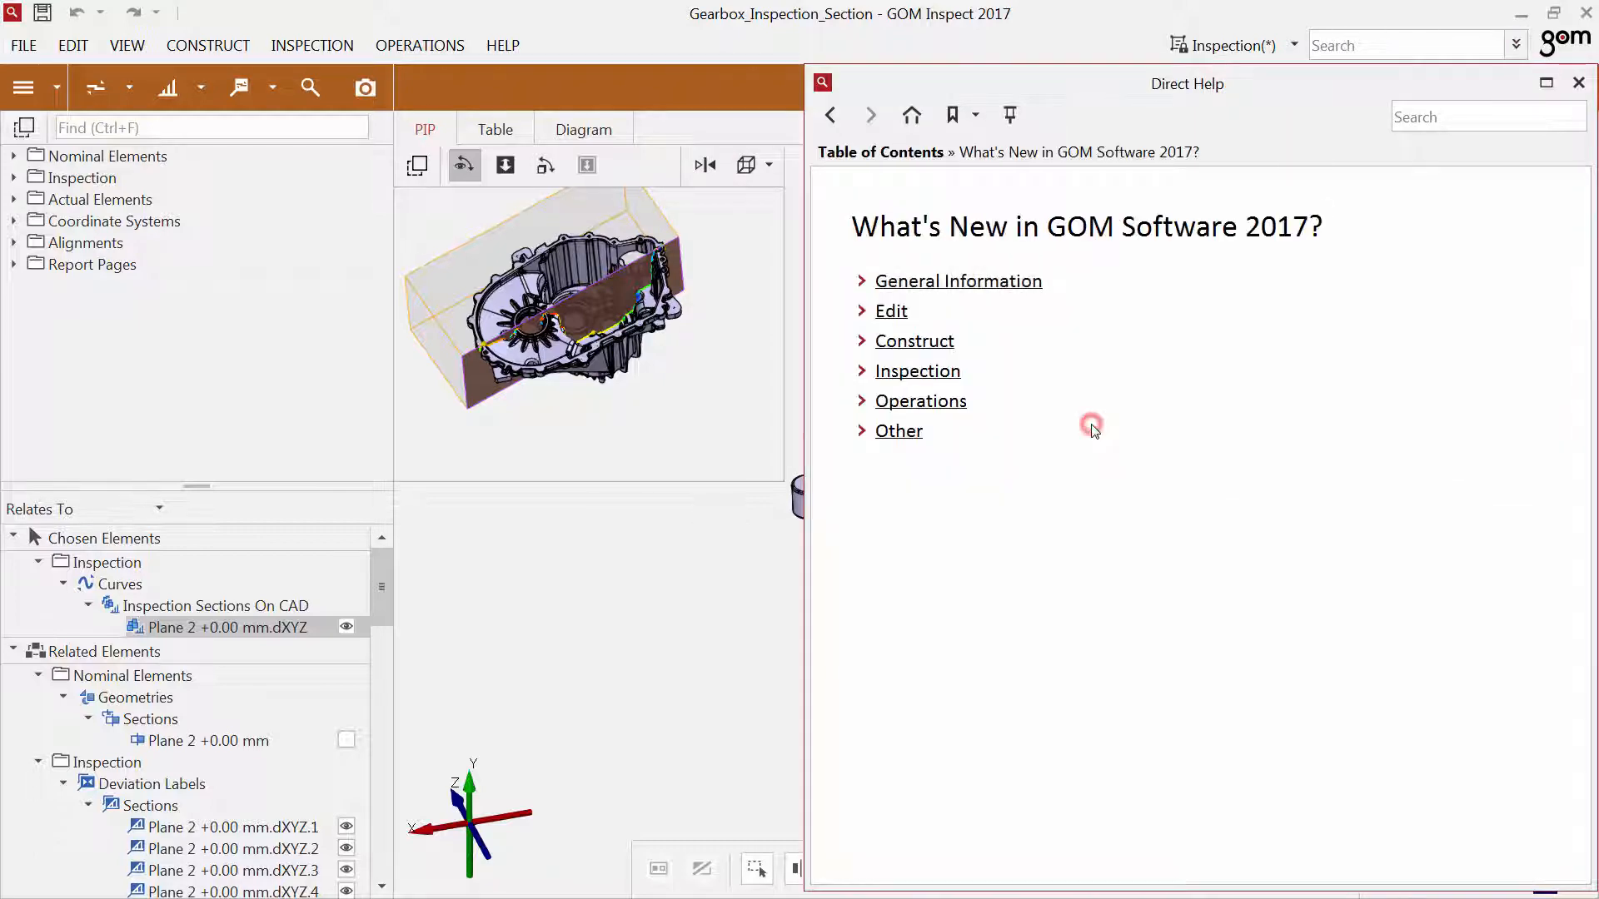
left_click(899, 431)
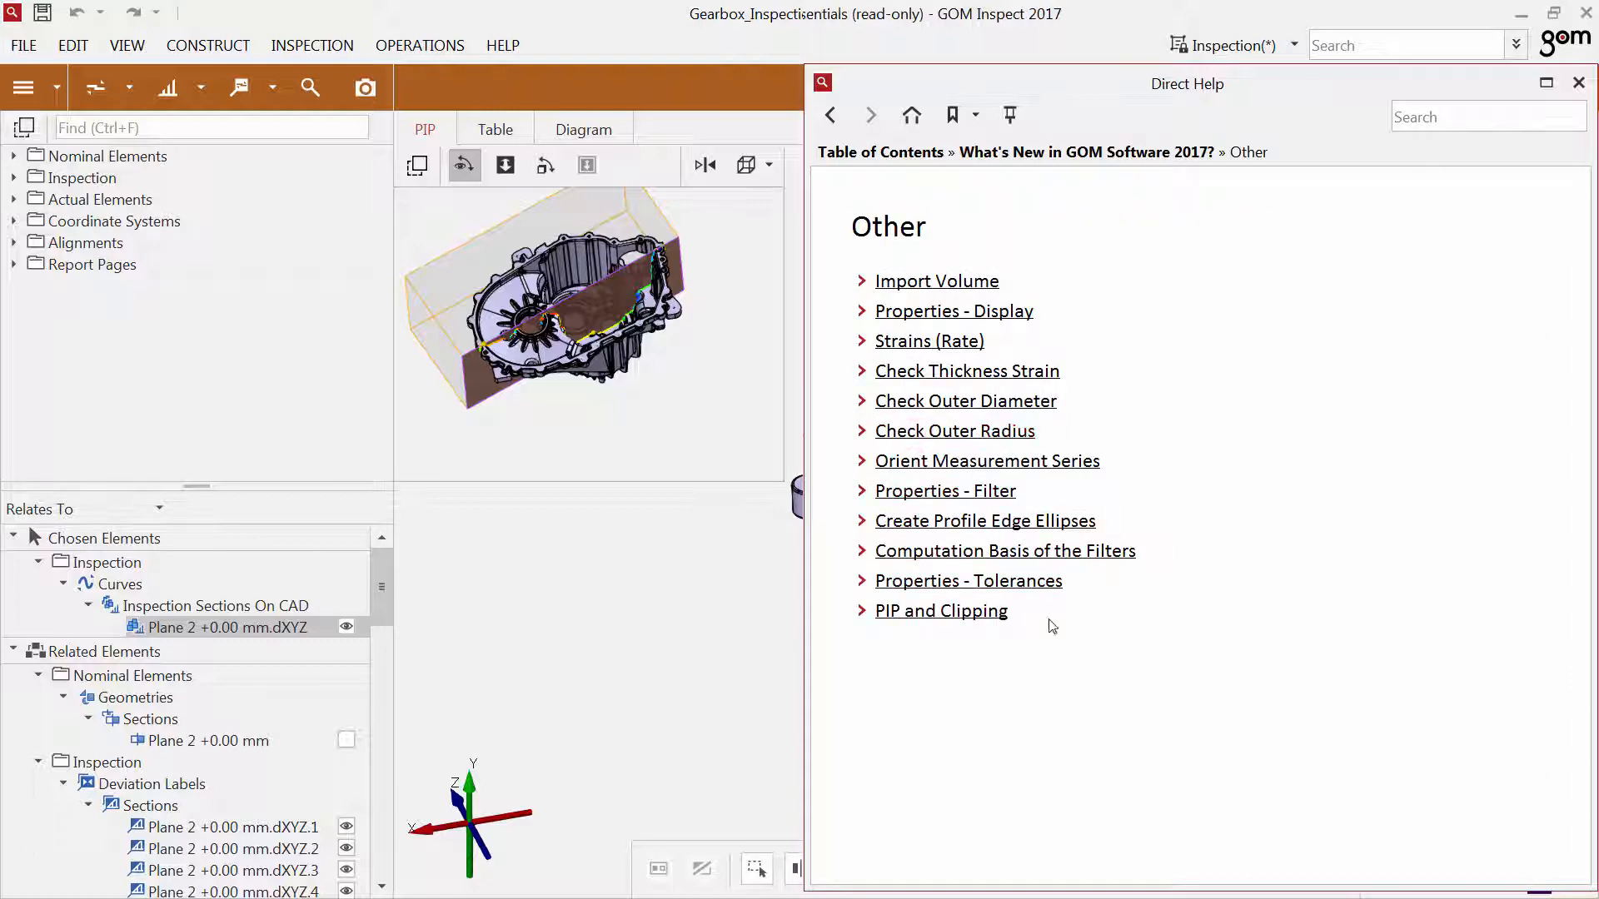
left_click_drag(1008, 611, 893, 611)
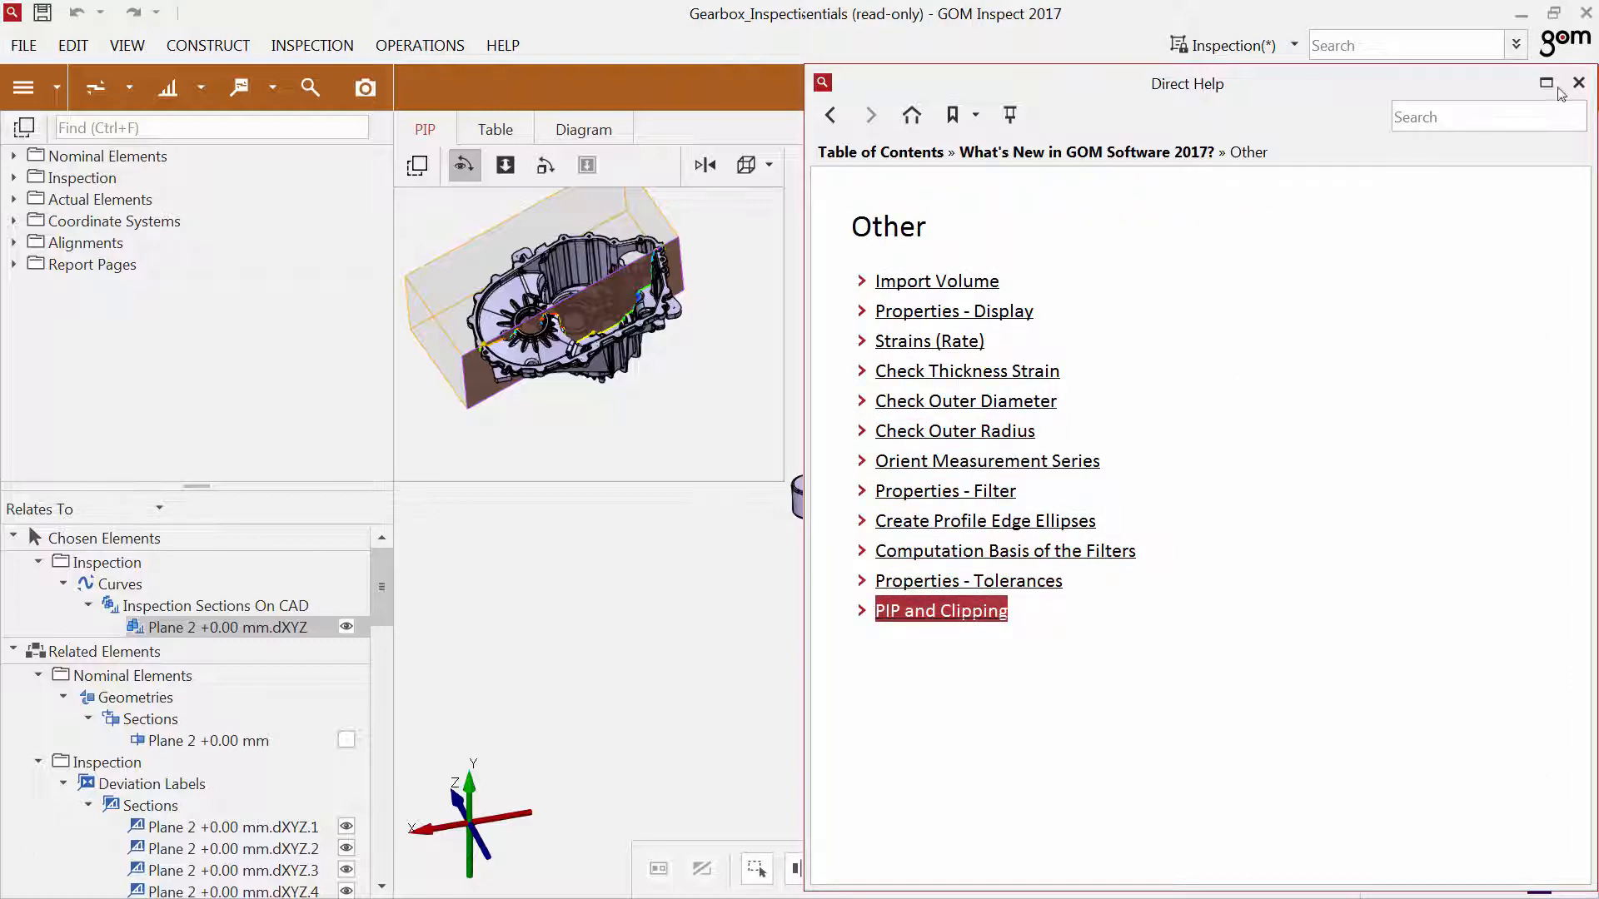
left_click(1575, 82)
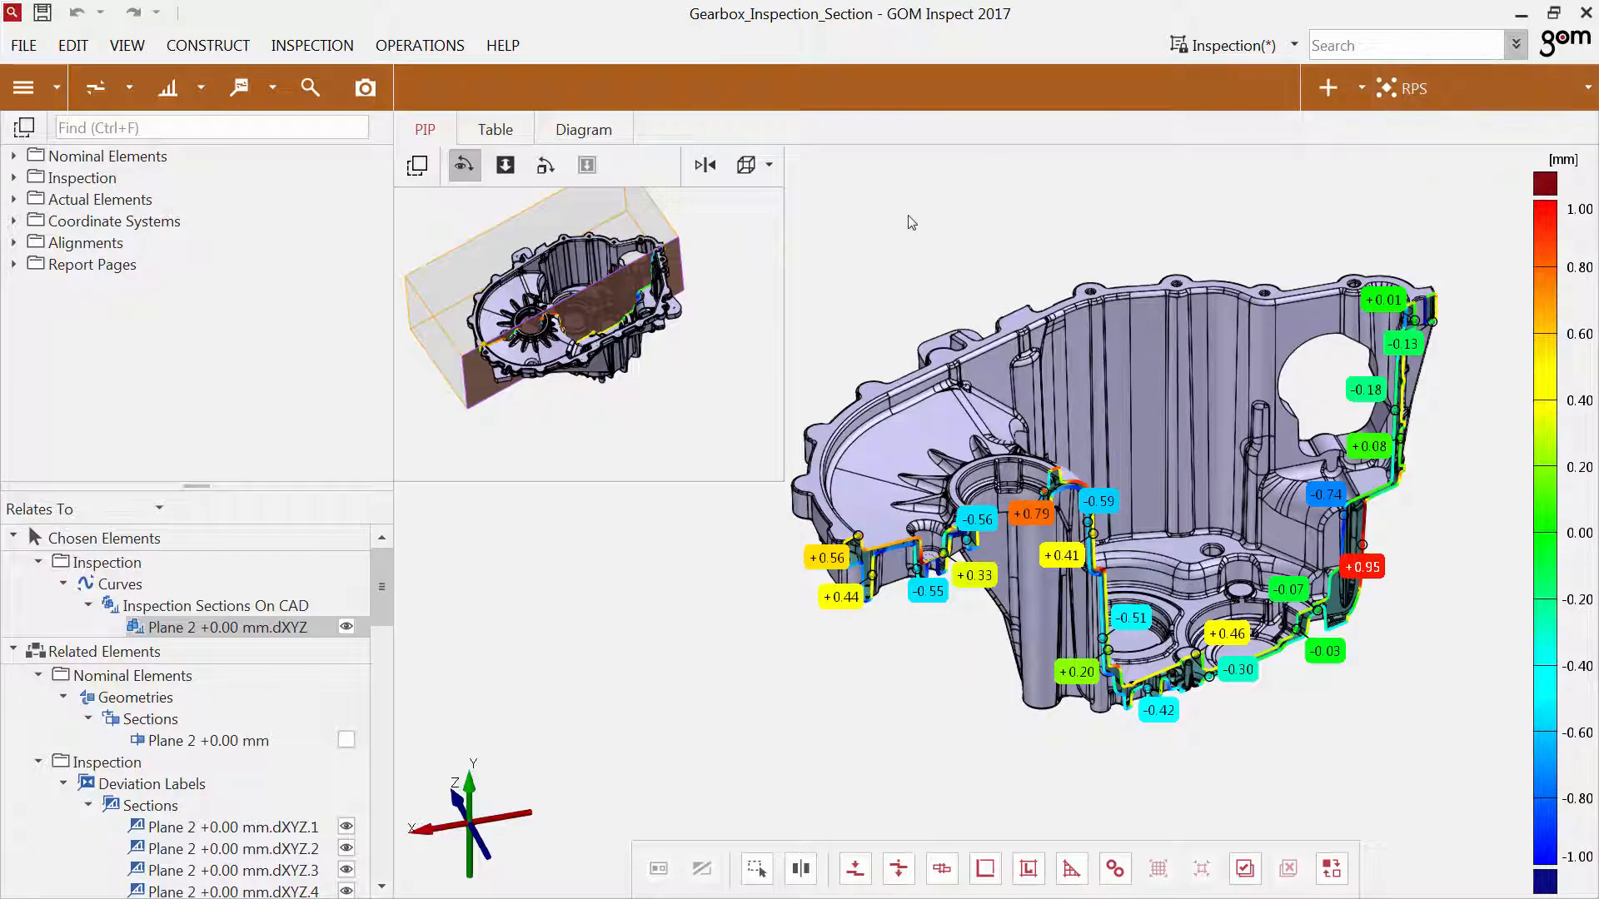
Create a report page from the clipped section view and choose the 3D+PiP layout of Style (A4).
left_click(363, 92)
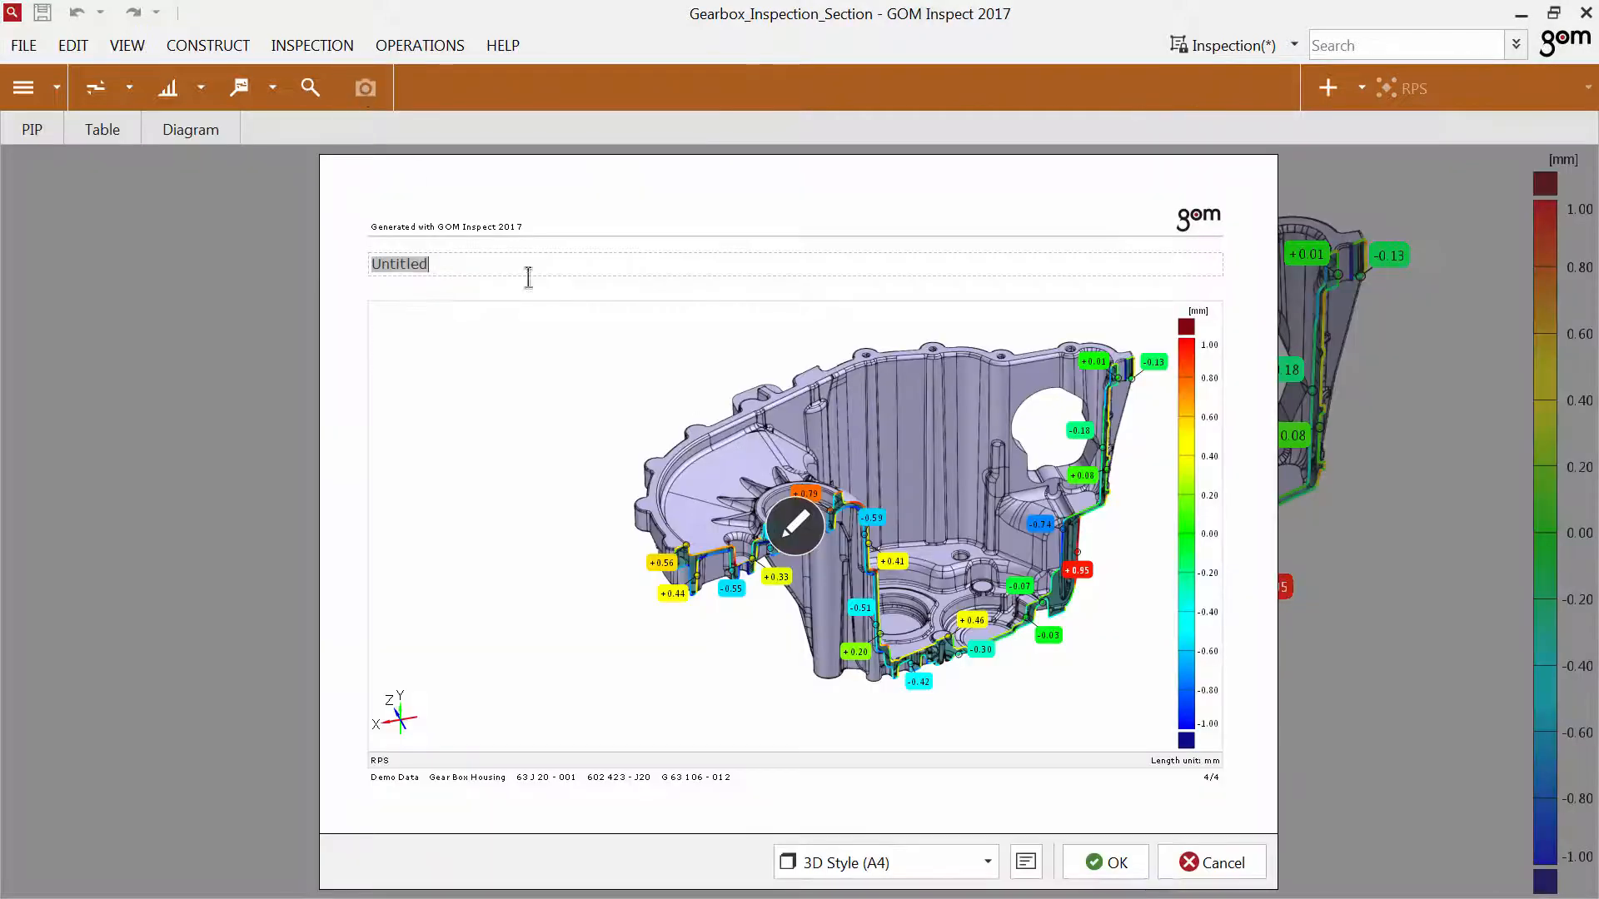
left_click(971, 863)
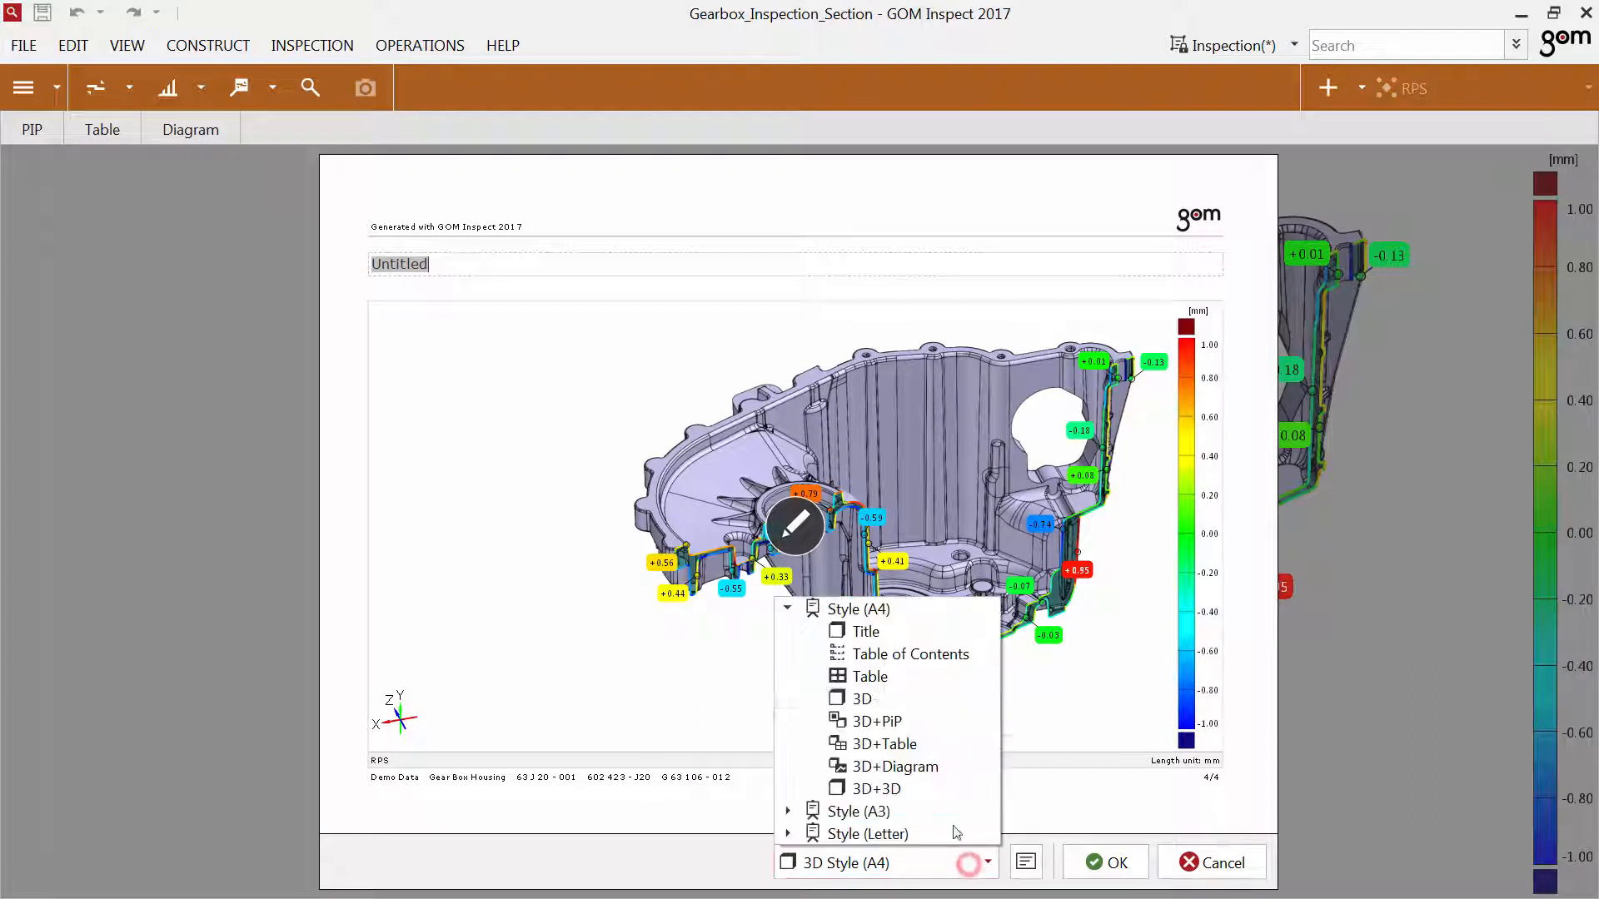
left_click(920, 724)
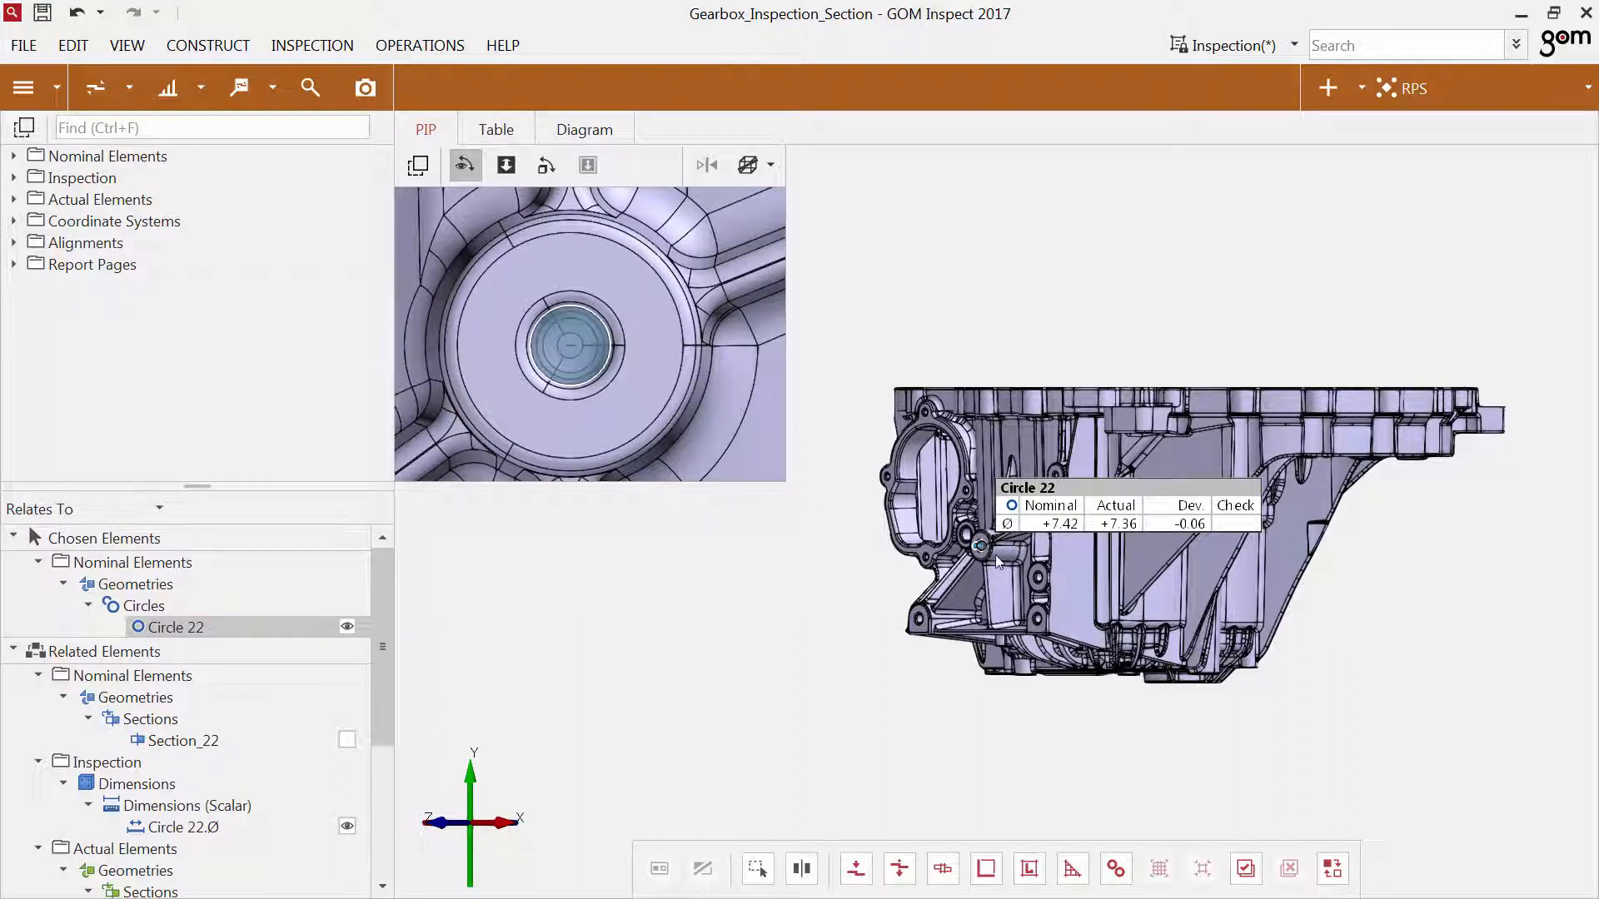
Draw a clipping rectangle around the Circle 22 hole in the PIP view.
left_click(766, 177)
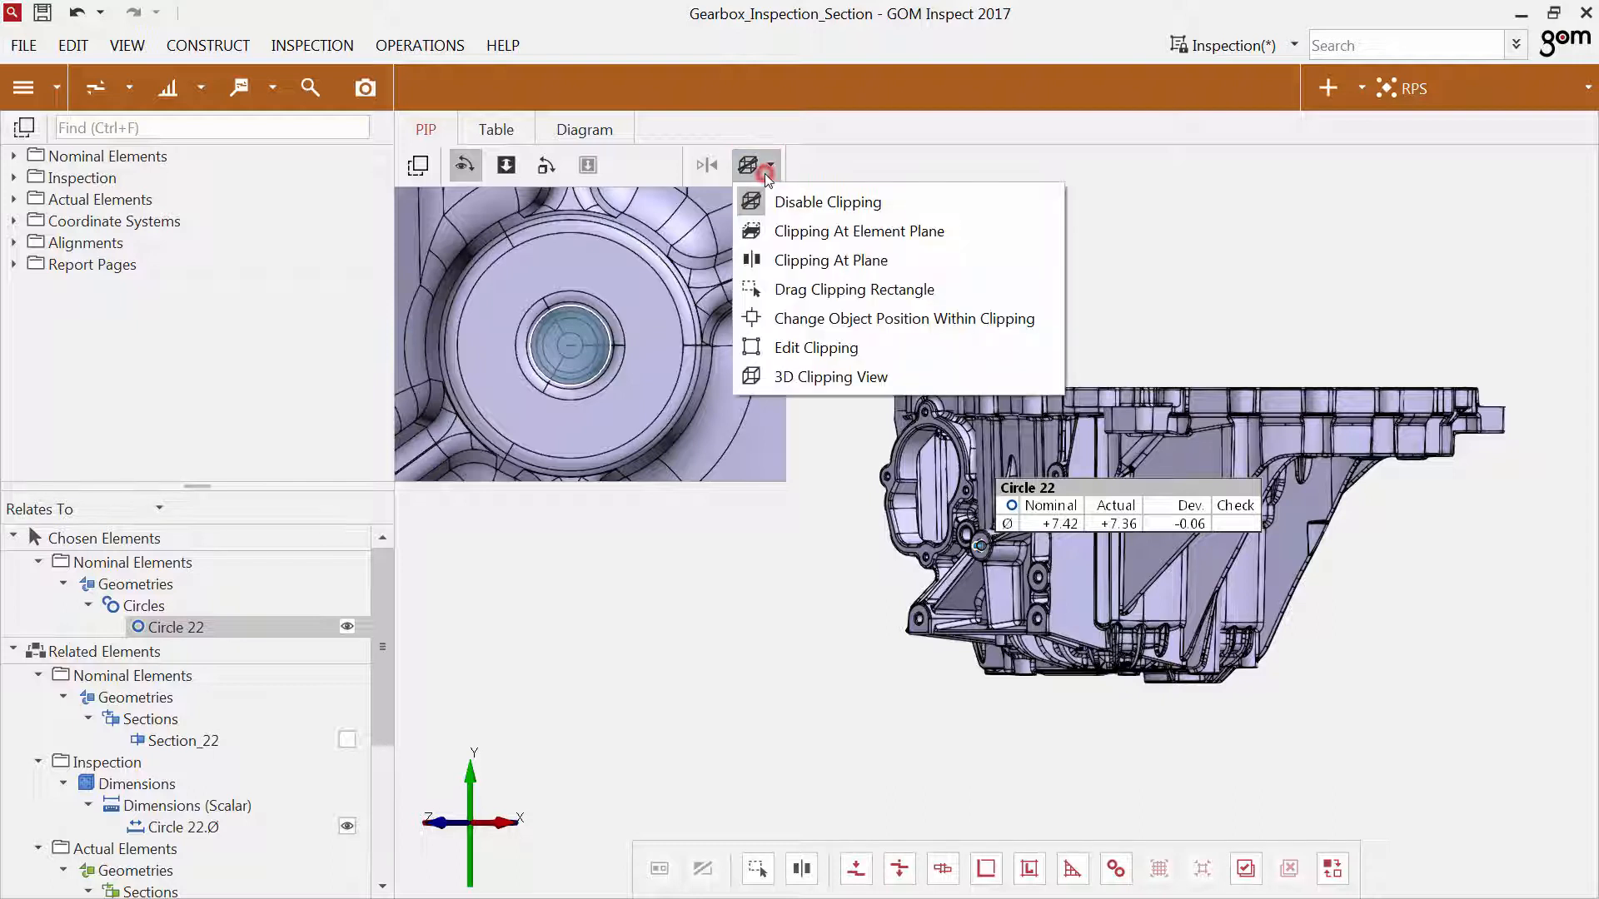
left_click(779, 300)
left_click_drag(513, 291, 627, 400)
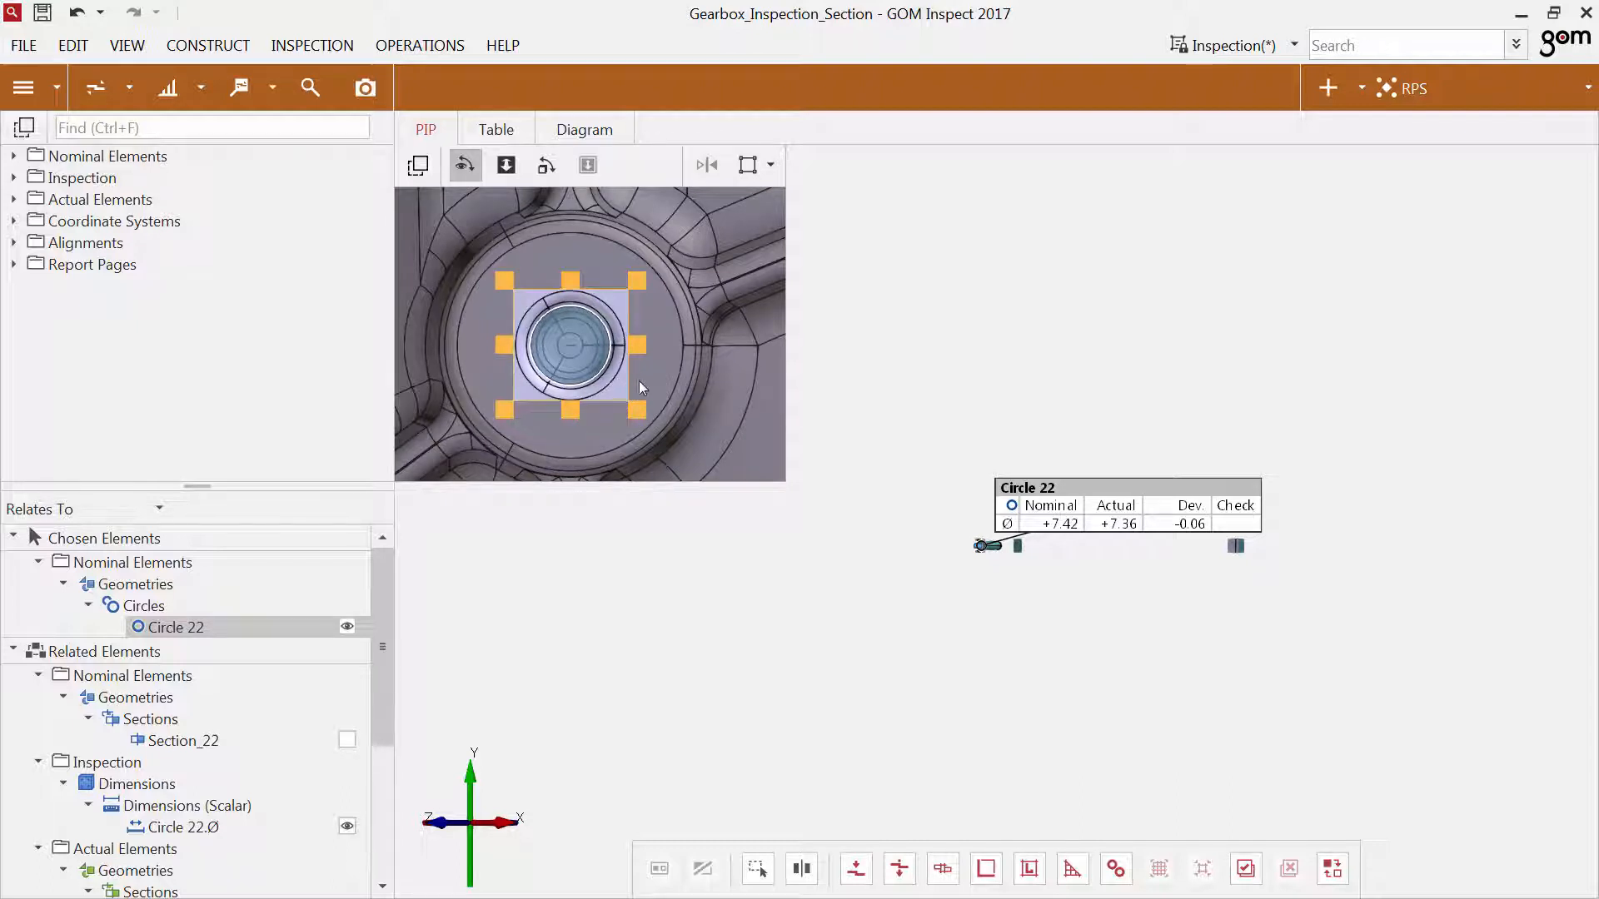
left_click_drag(646, 379, 627, 383)
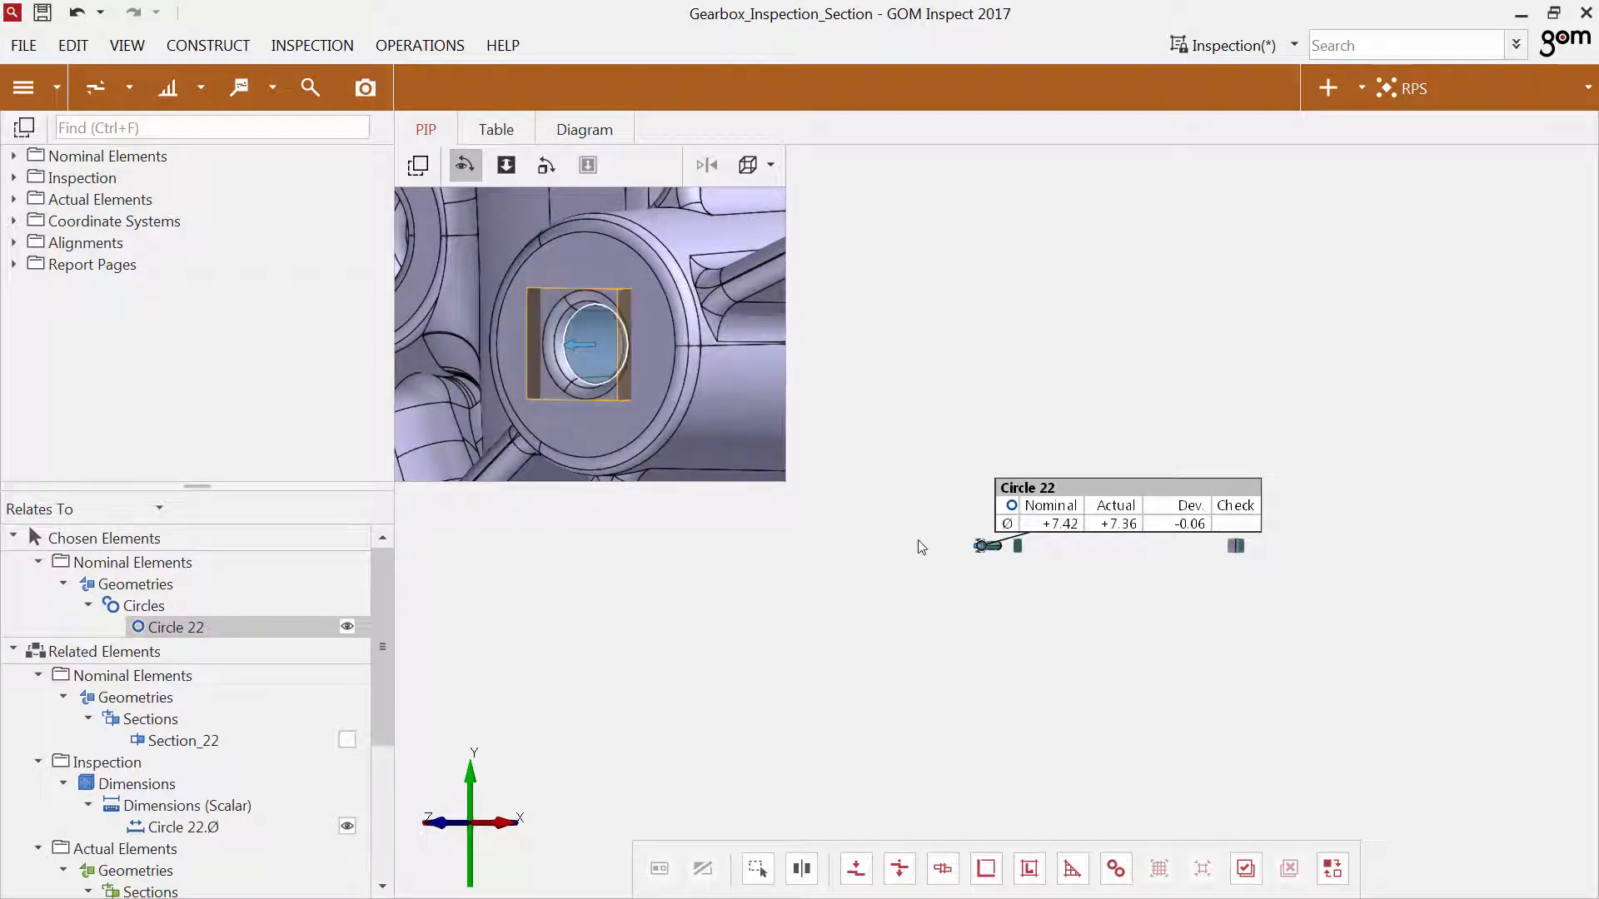
Edit the clipping block's depth in the PIP side view so it encloses only the Circle 22 hole.
scroll(996, 550, "up", 3)
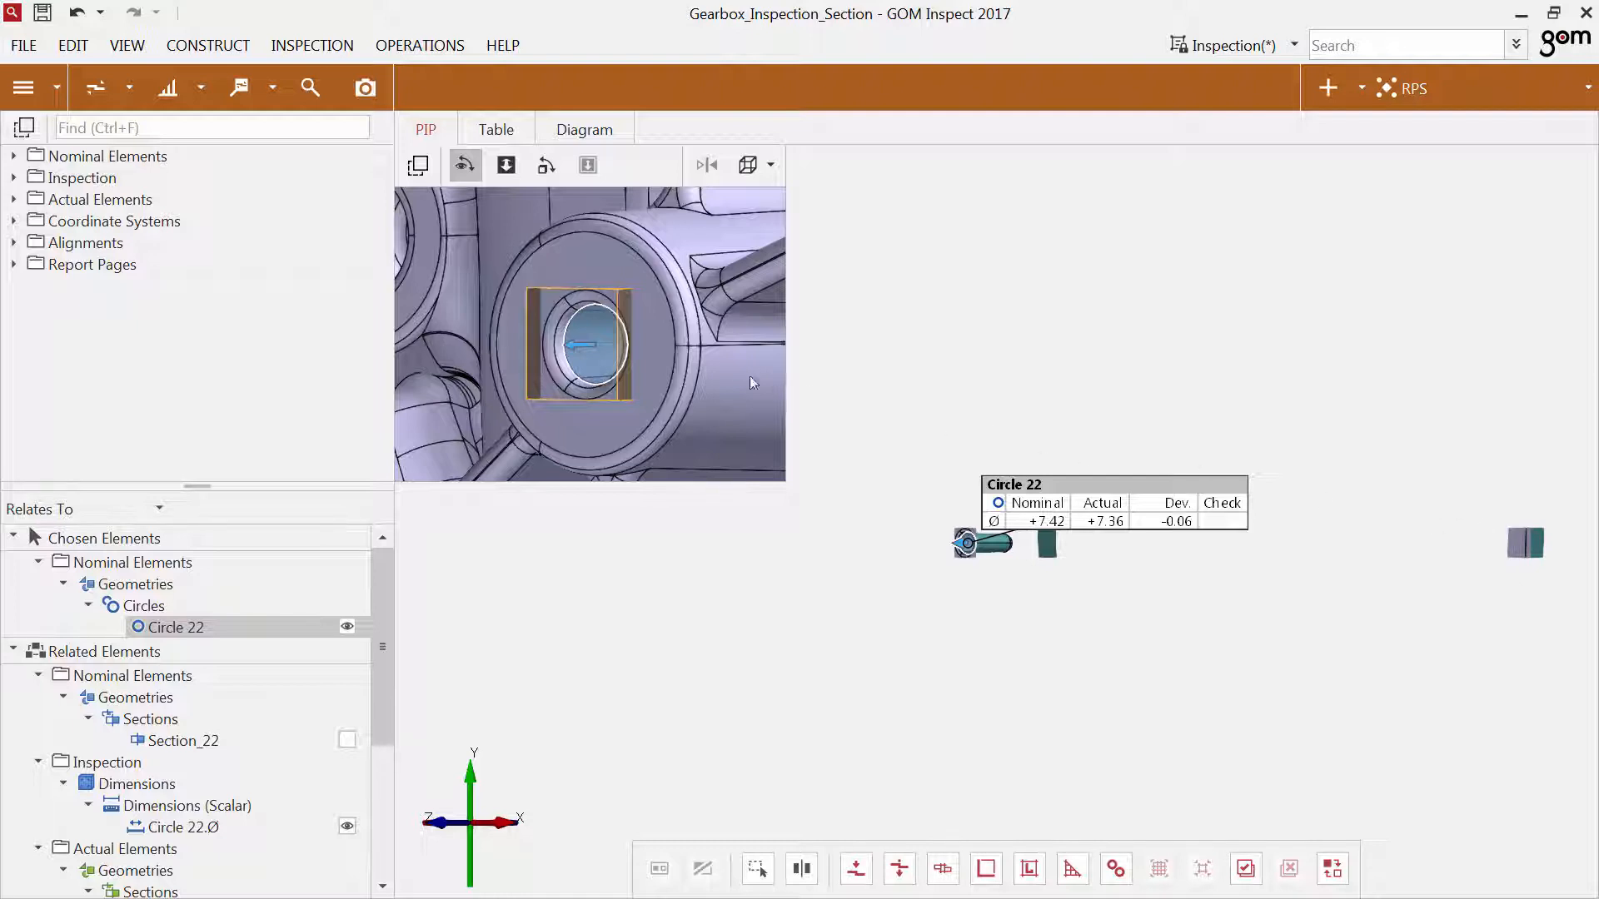
left_click(632, 350)
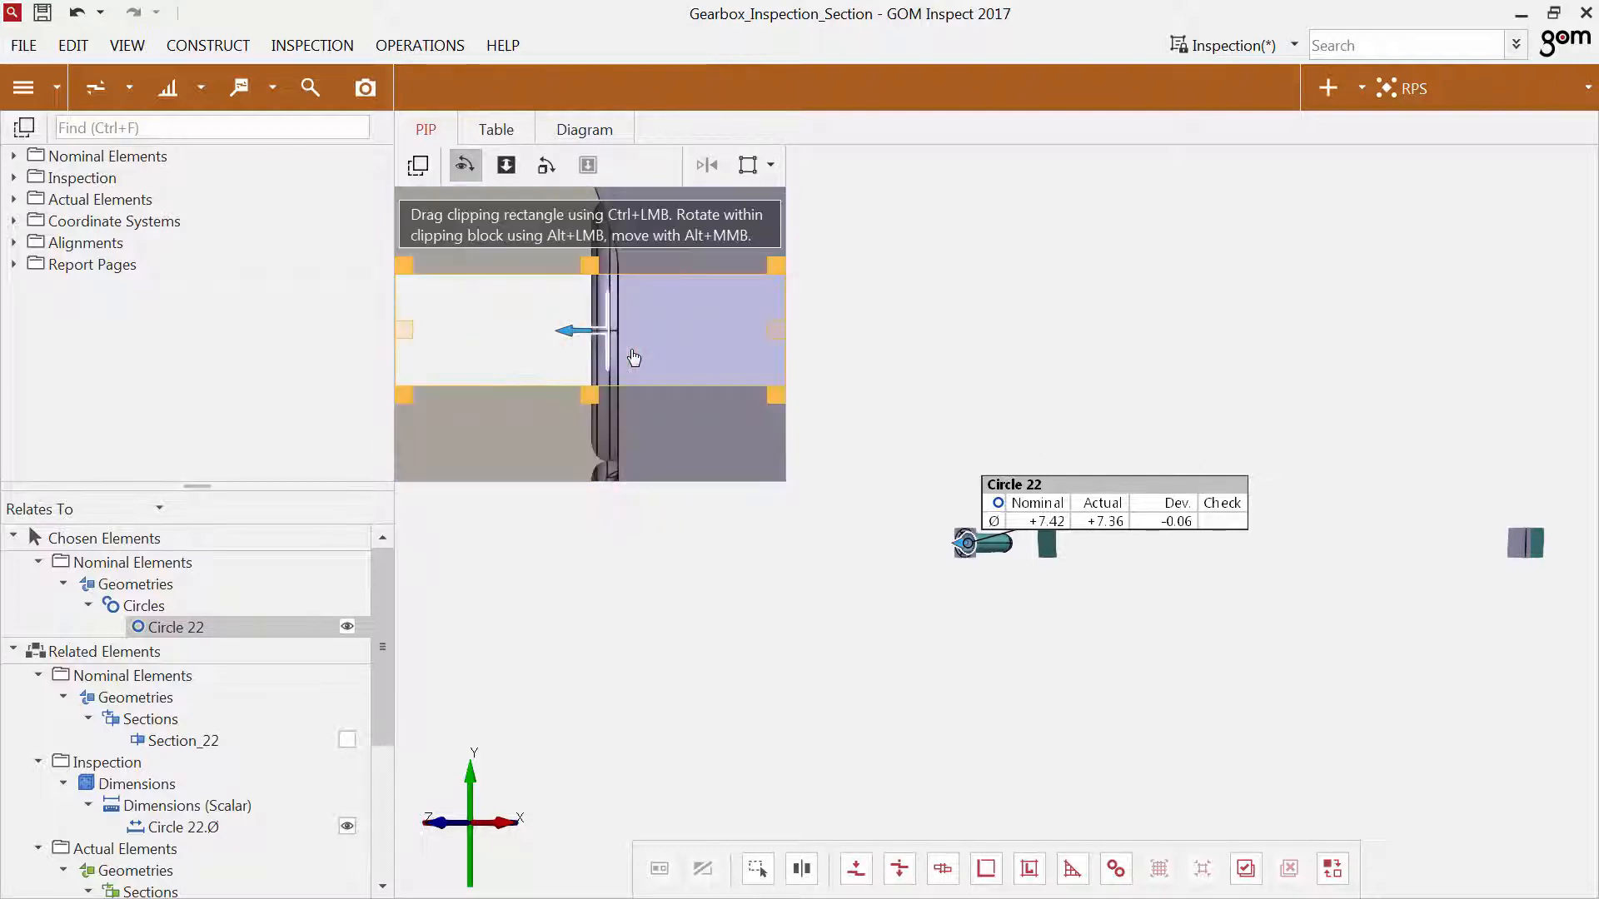
left_click_drag(776, 330, 770, 329)
left_click_drag(502, 271, 573, 275)
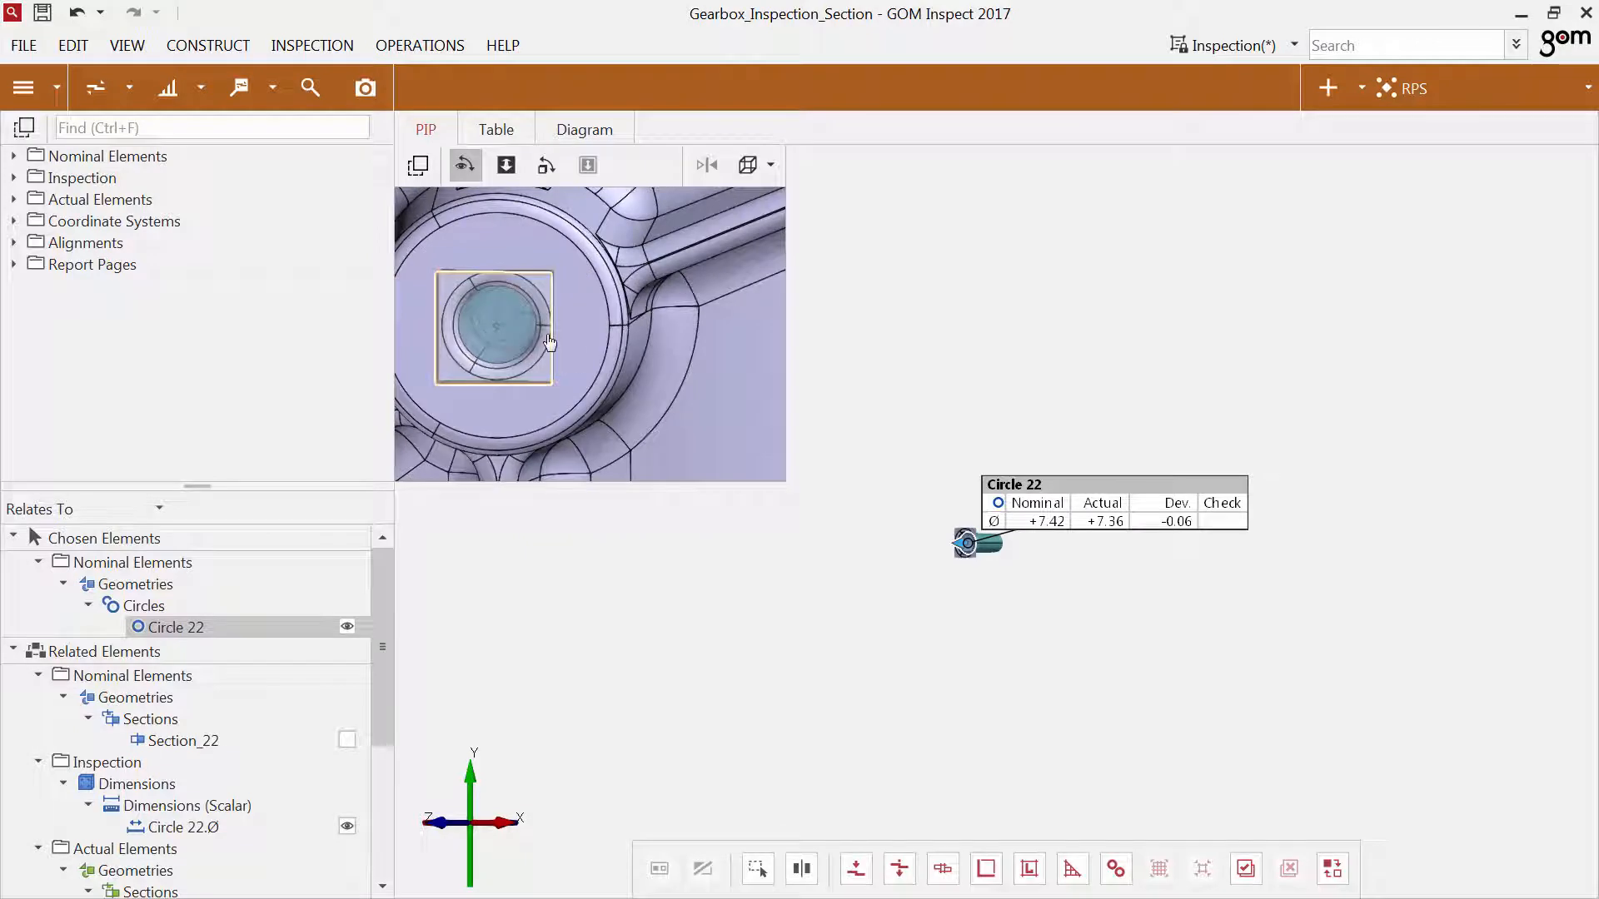
Display the Gear Box Housing Actual mesh instead of the nominal CAD, and switch back to the nominal CAD only.
scroll(972, 557, "up", 3)
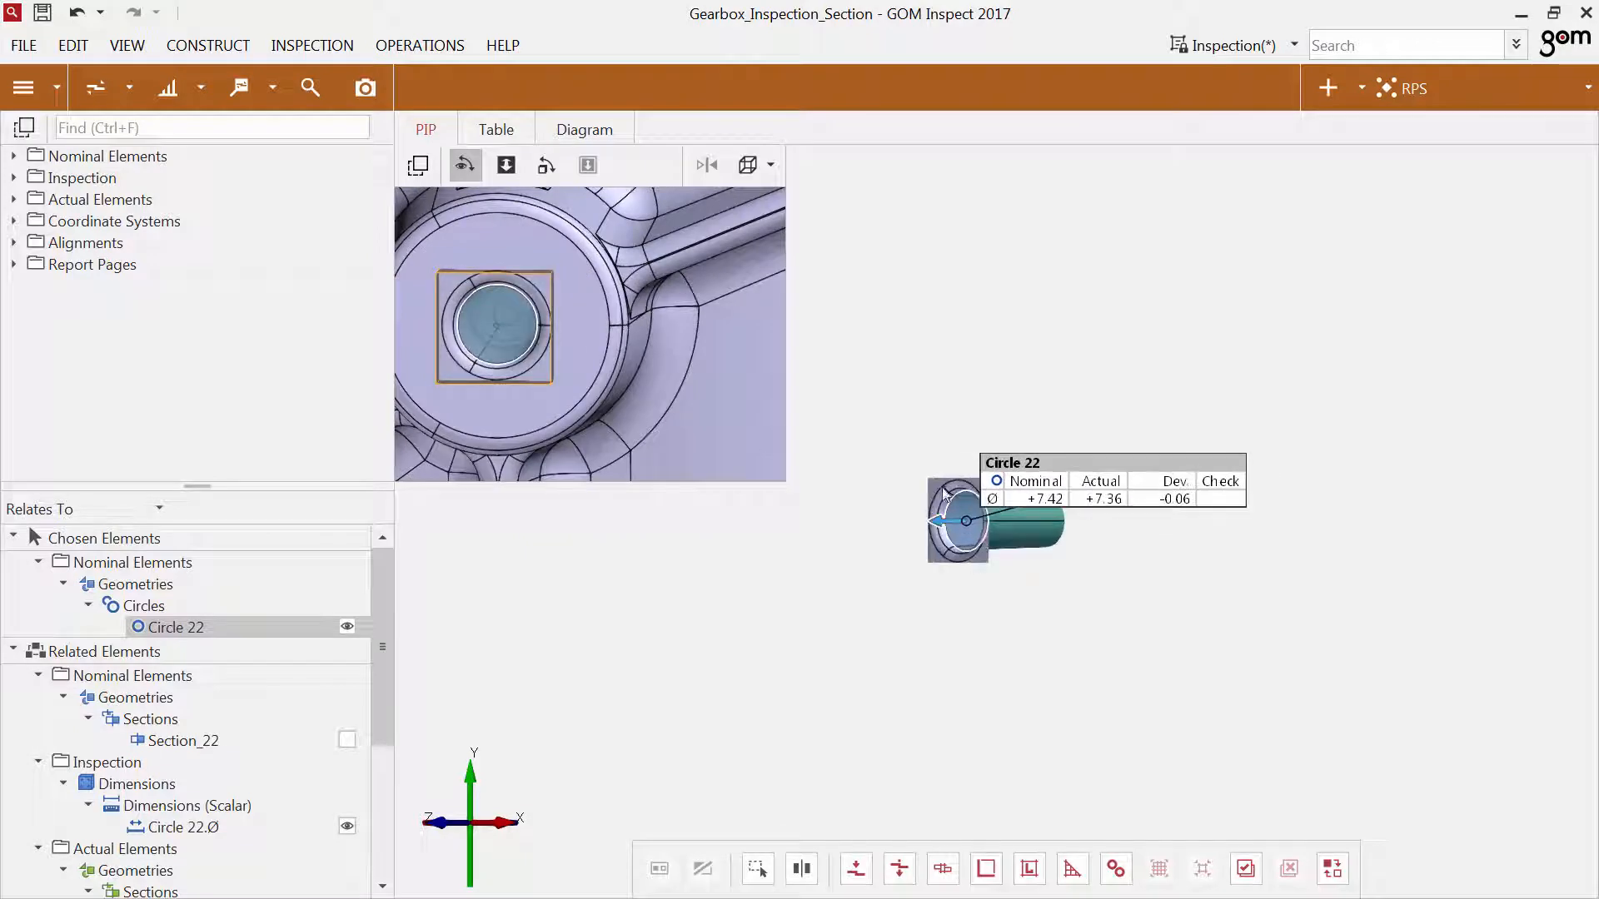
left_click(996, 522)
left_click(371, 697)
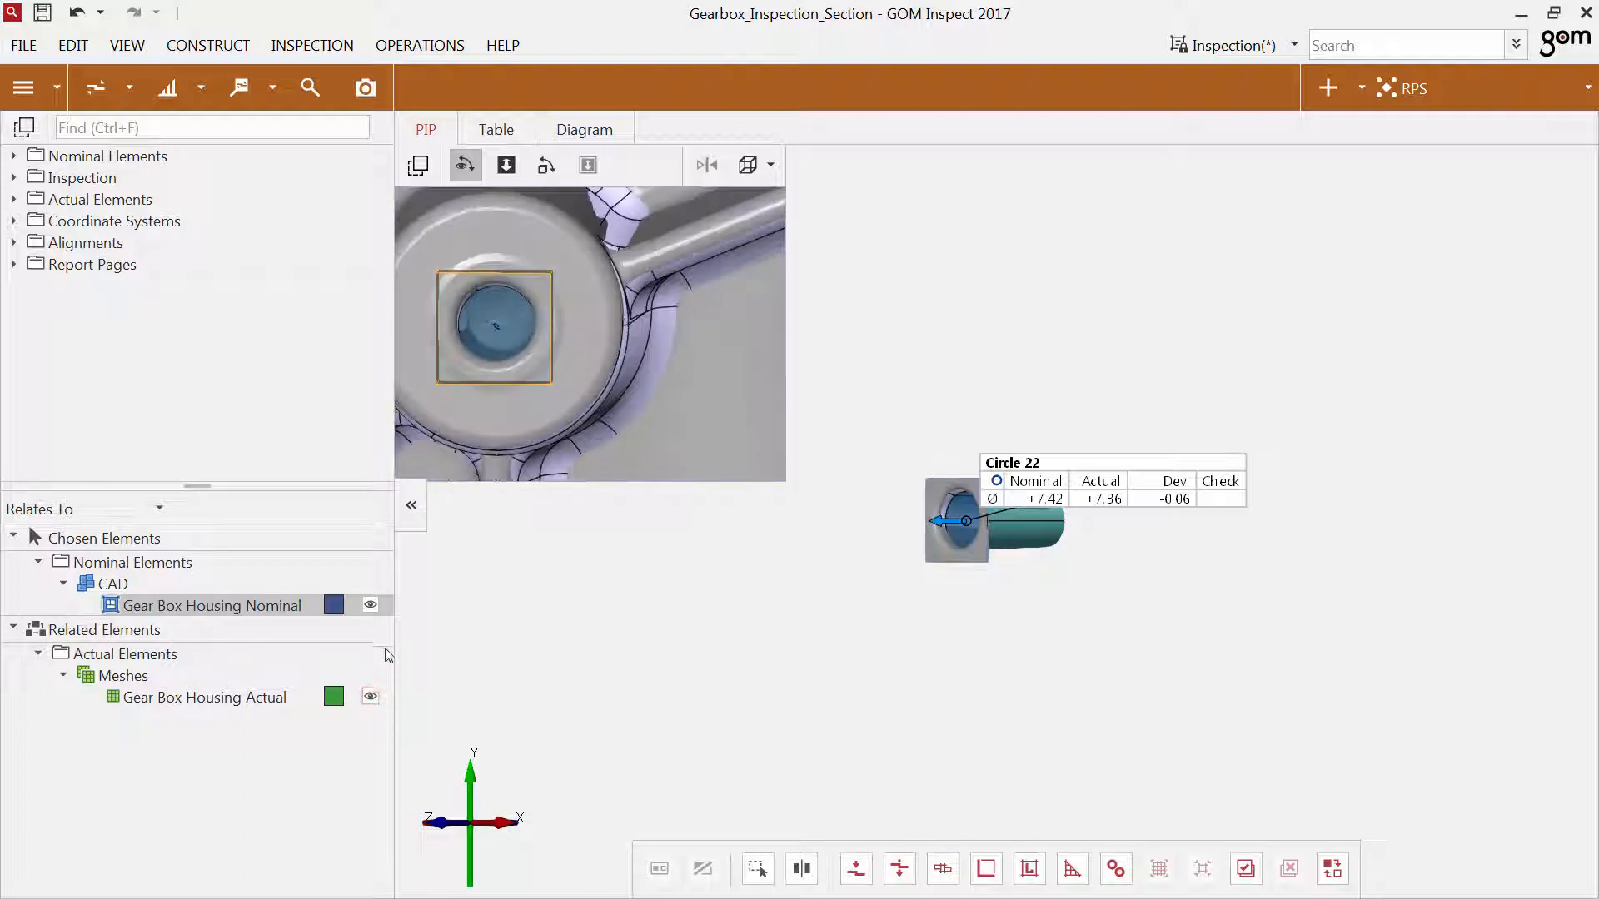
left_click(371, 604)
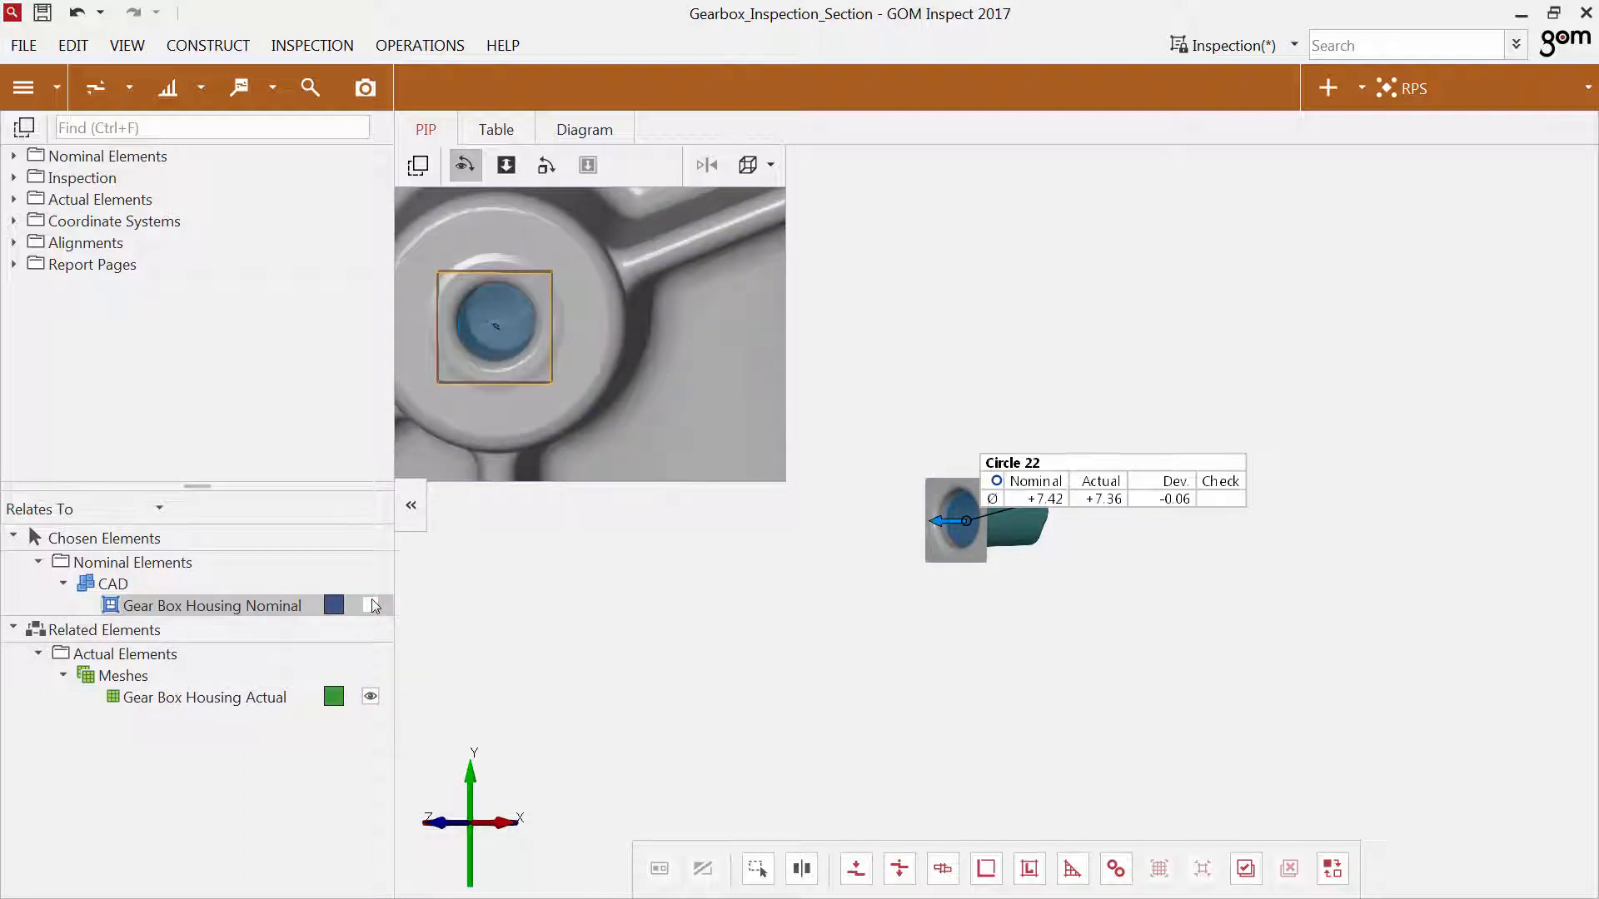
left_click(371, 605)
left_click(371, 696)
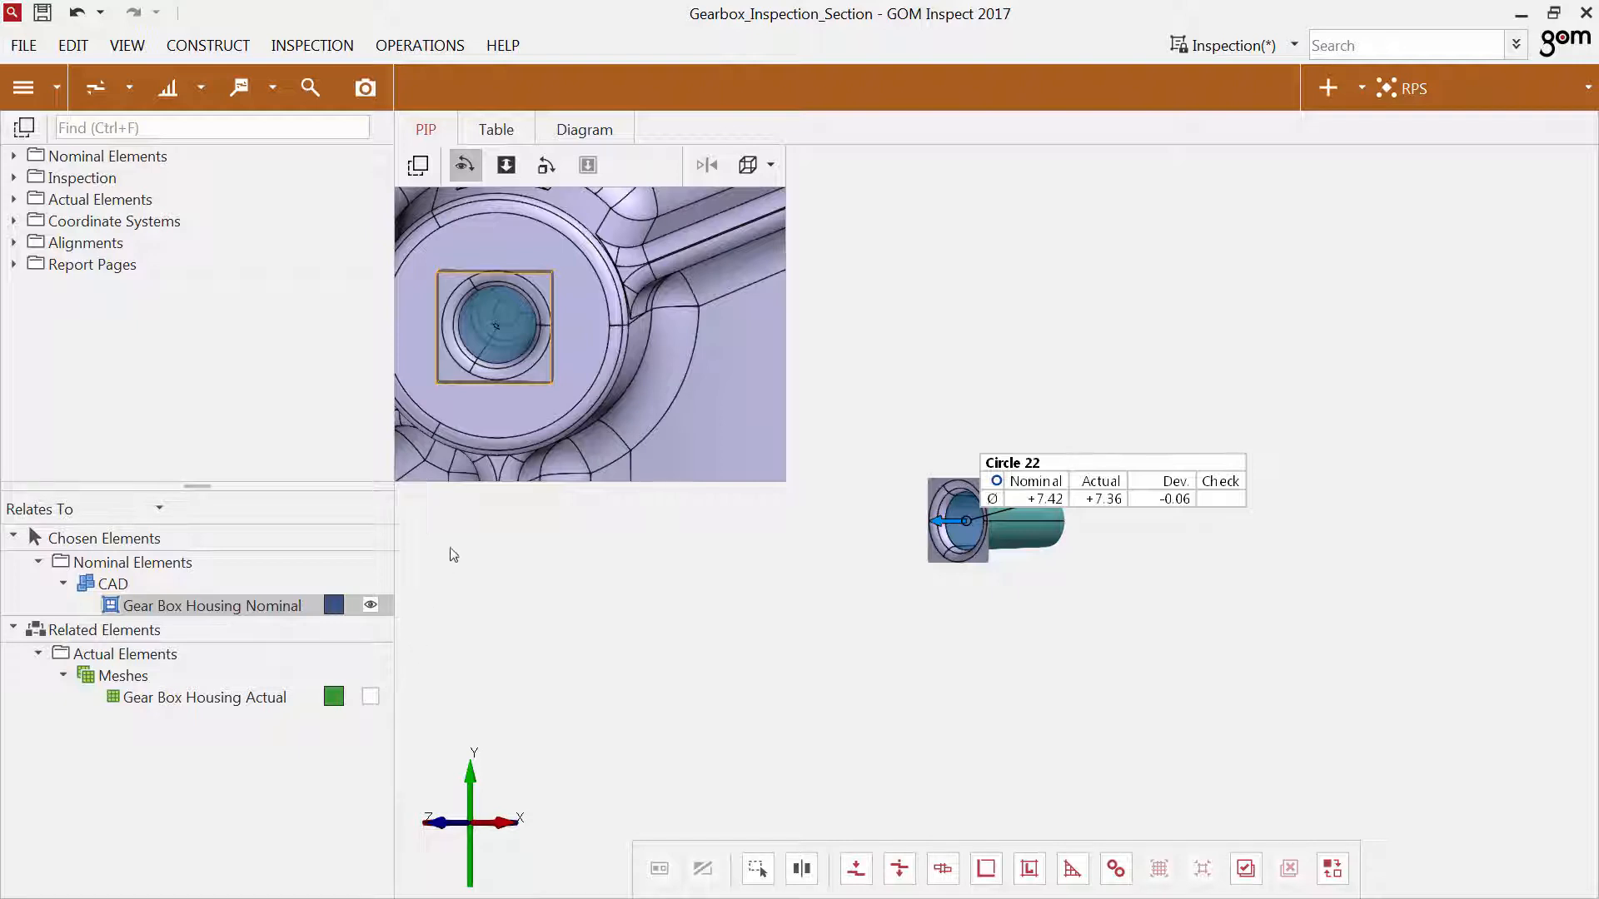
Move the clipping block in the PIP view from the Circle 22 hole to the hole near the housing's lower right.
left_click(497, 337)
scroll(566, 329, "down", 3)
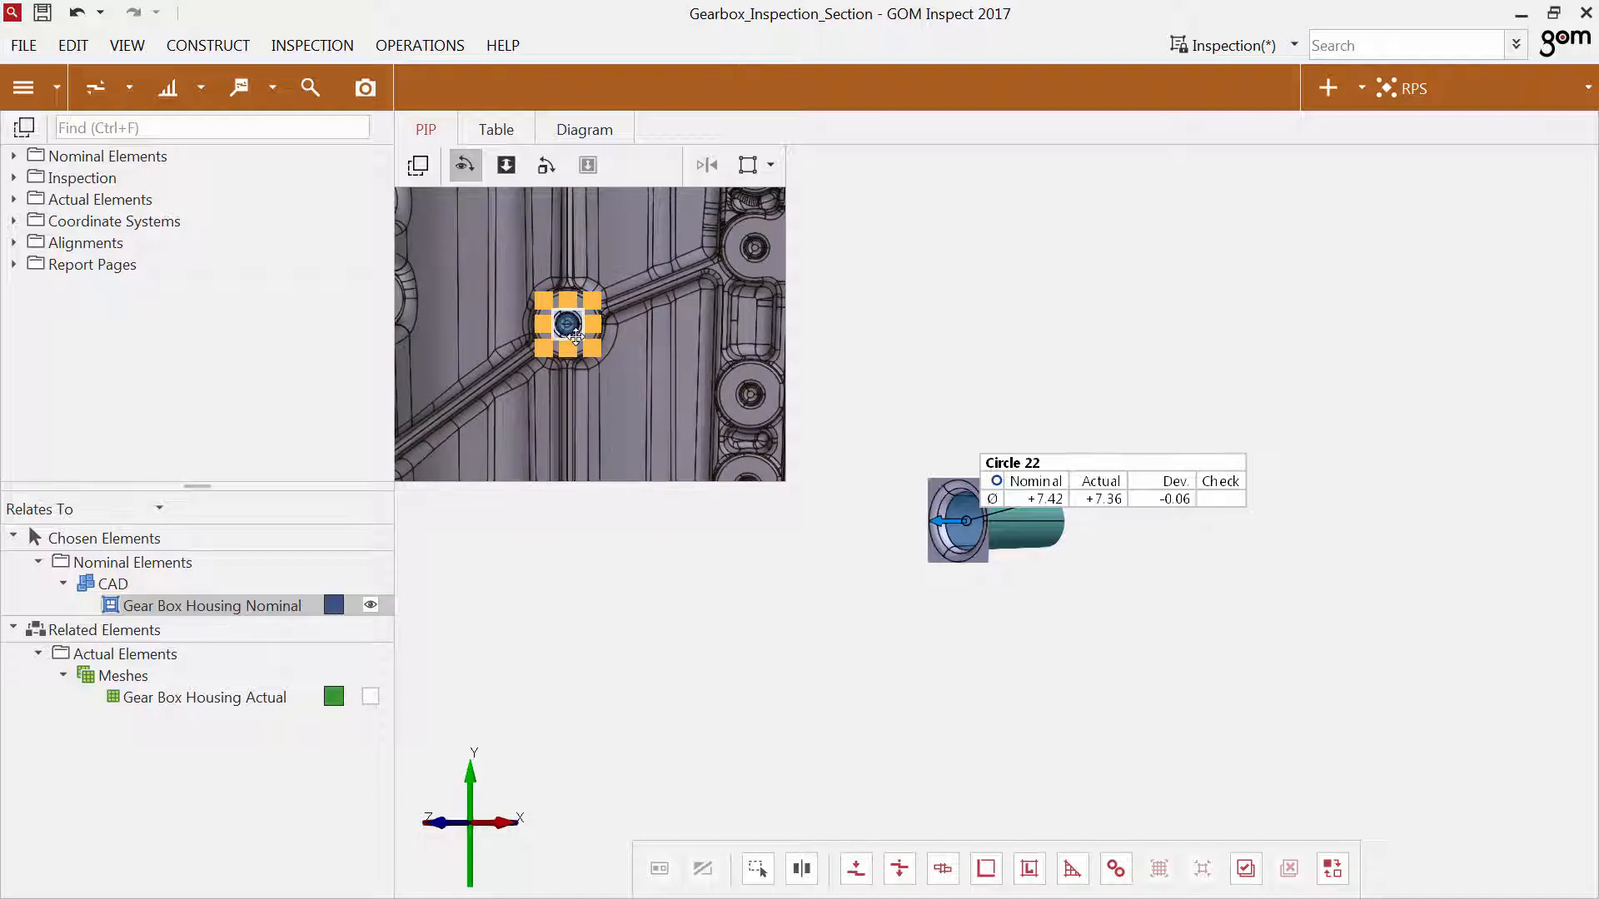
left_click_drag(575, 335, 757, 407)
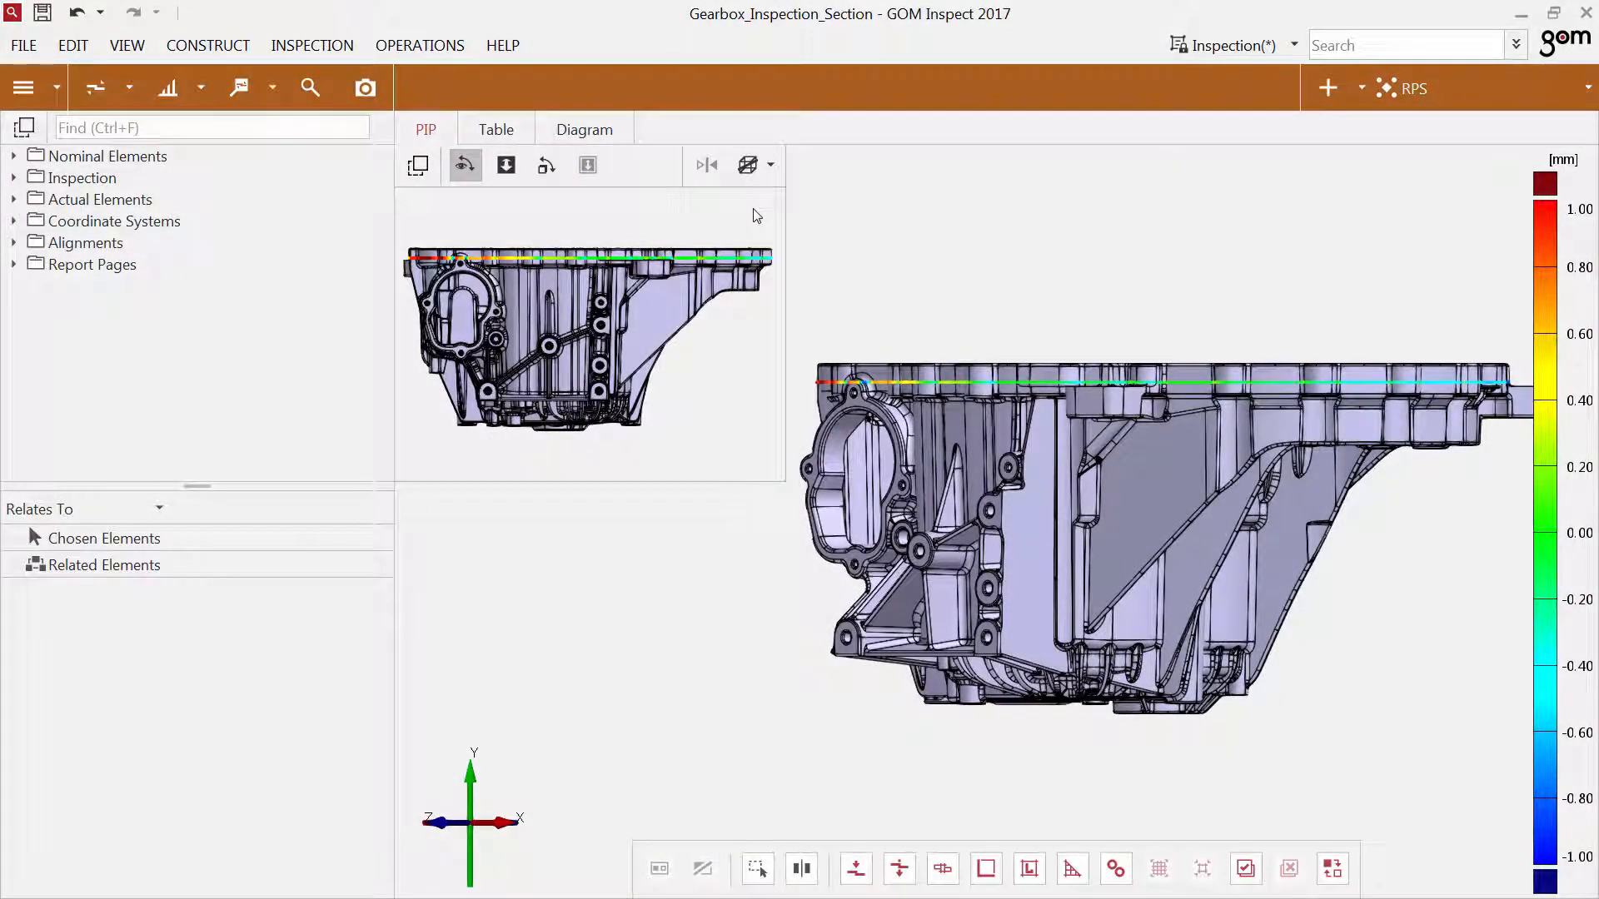
Edit the clipping in the PIP view, raising the block's lower edge to cut away the lower part of the housing.
left_click(752, 165)
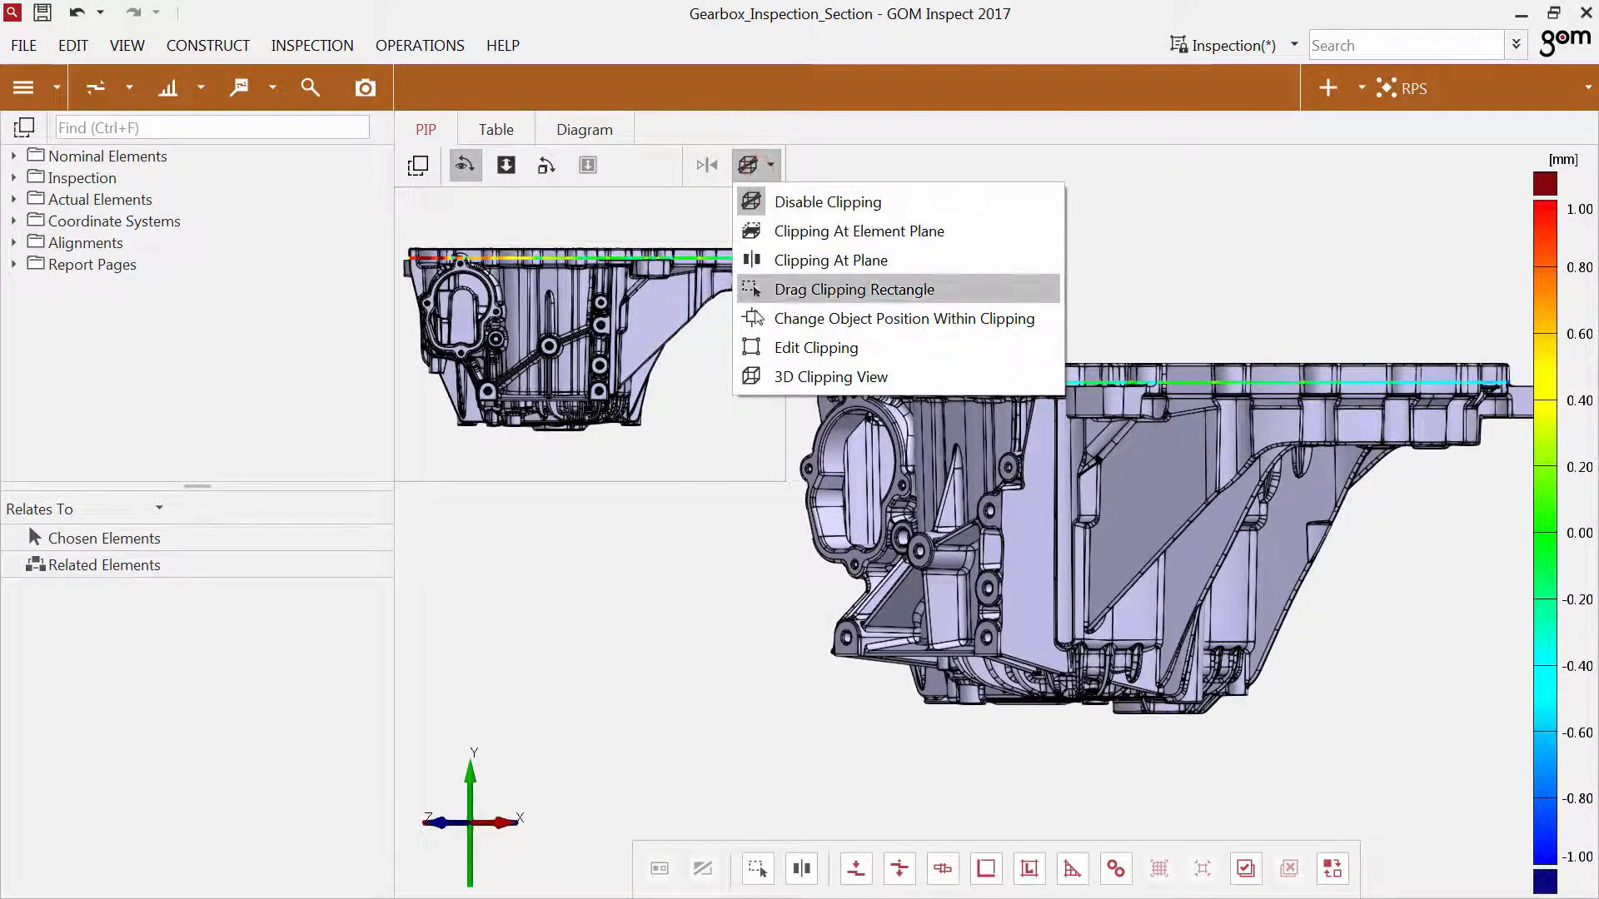
left_click(758, 347)
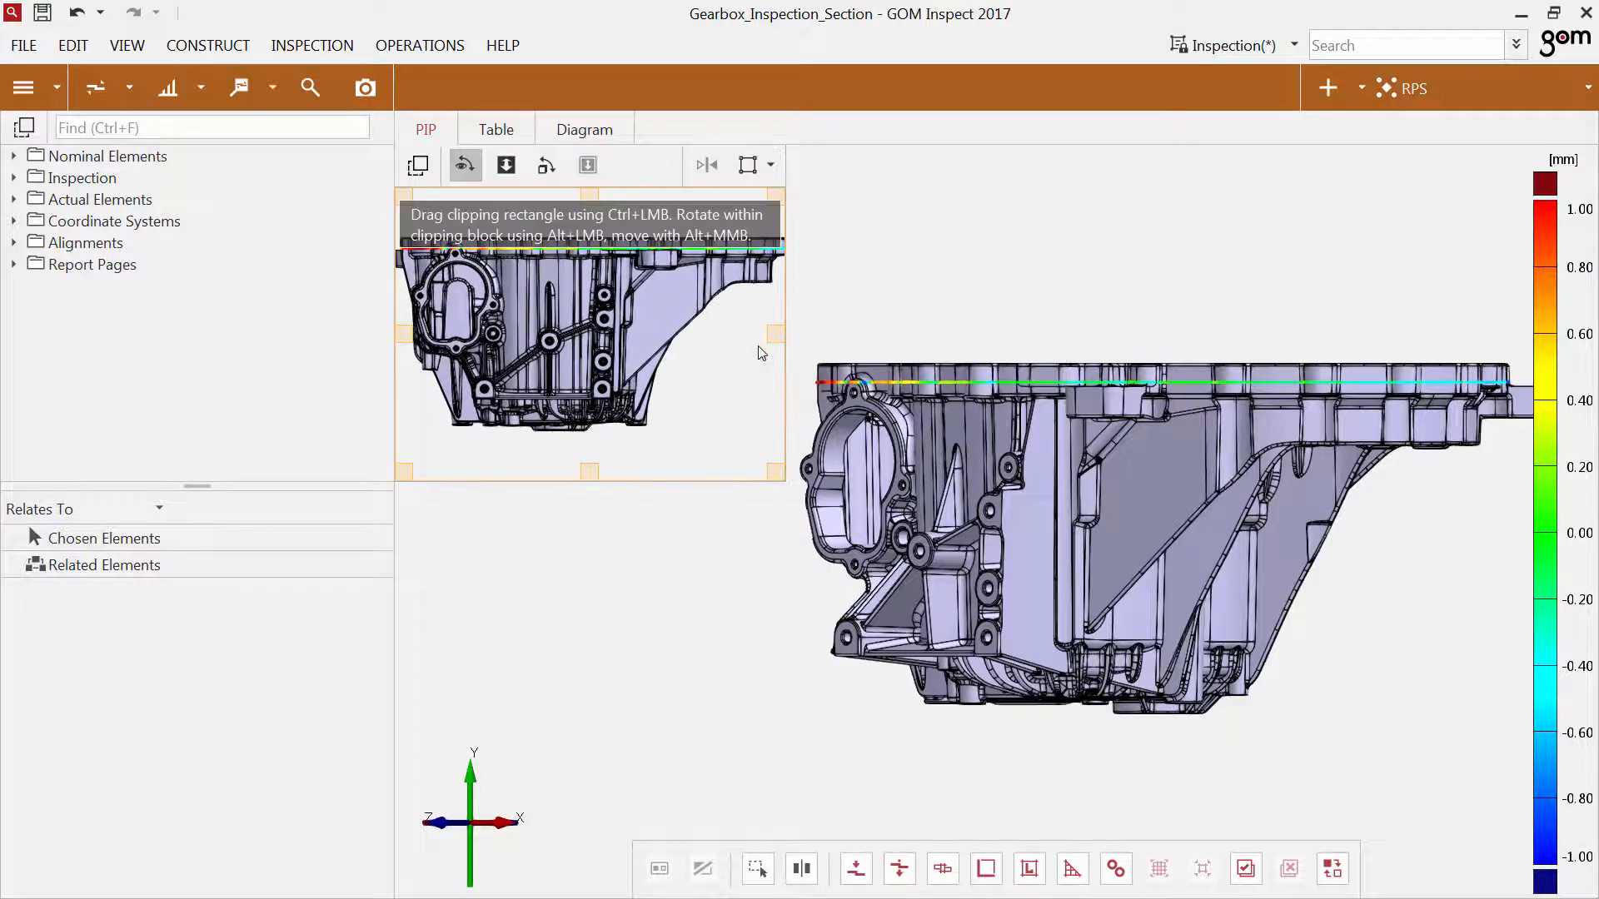
left_click_drag(589, 472, 606, 316)
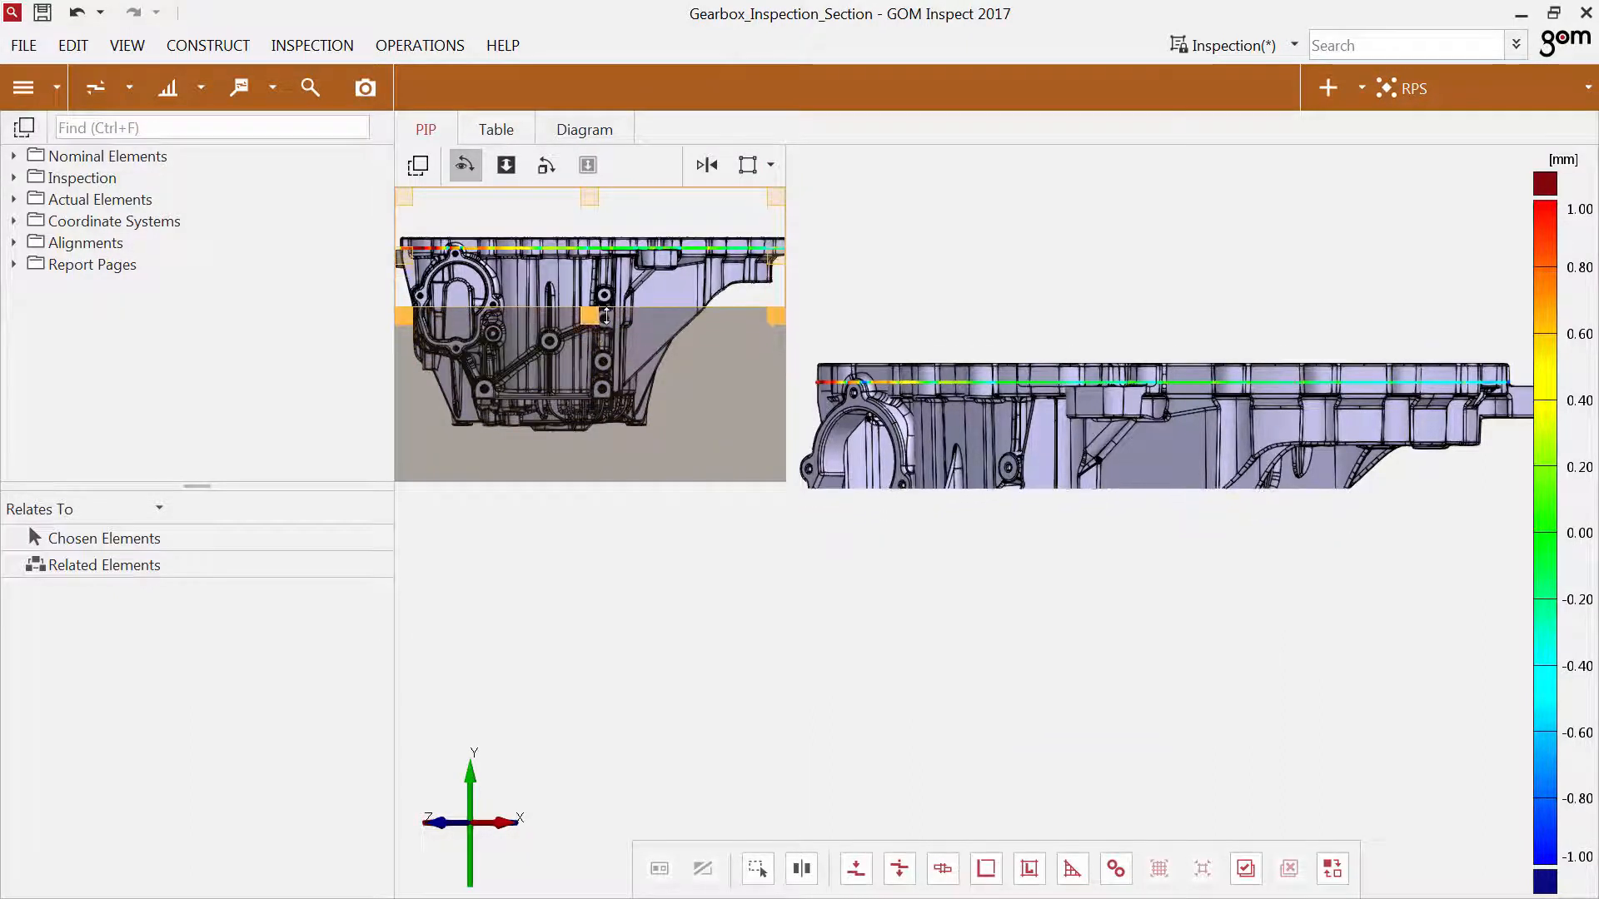
left_click_drag(1141, 429, 1137, 479)
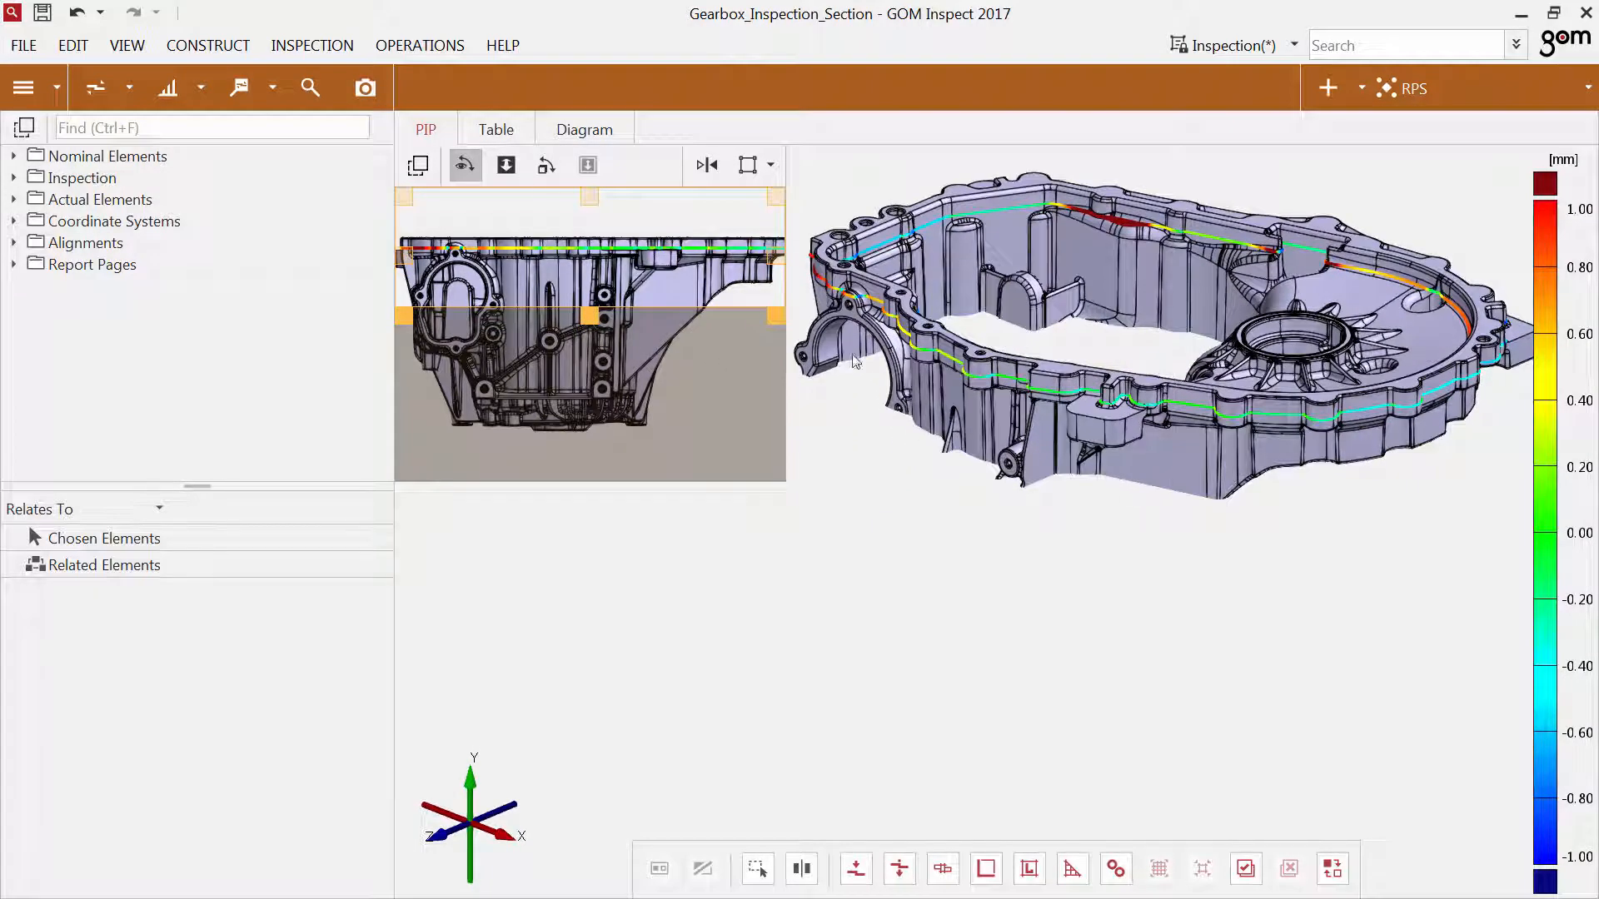
Rotate the housing slightly within the clipping block and shift it upward so more of its wall is enclosed.
scroll(587, 271, "up", 3)
scroll(587, 268, "down", 5)
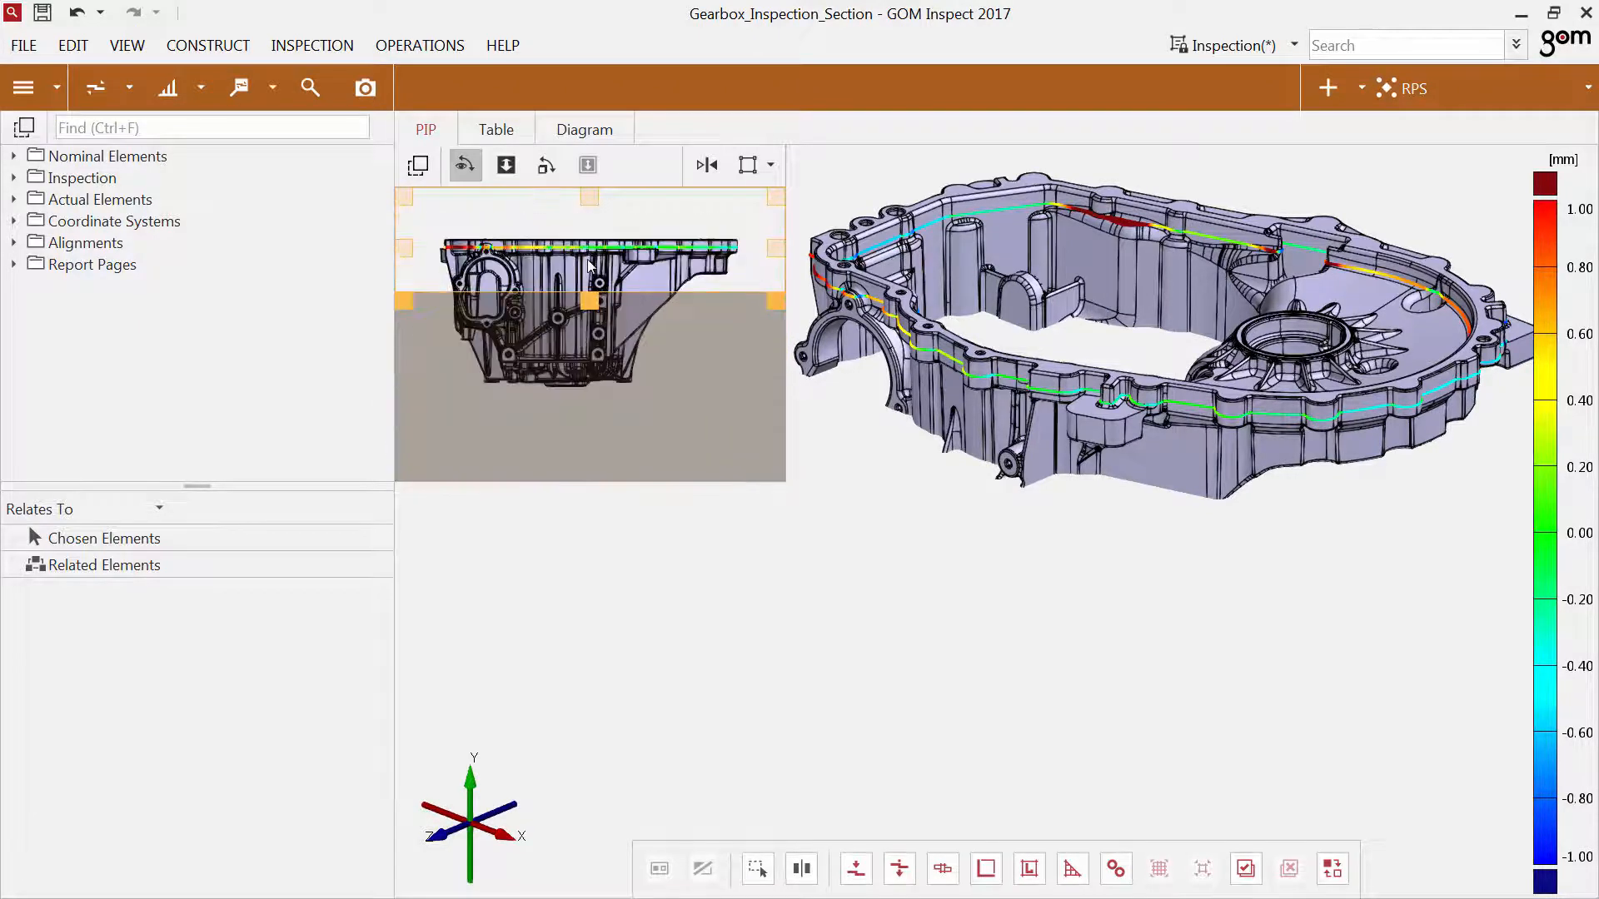
mouse_move(589, 265)
left_mouse_down()
mouse_move(599, 296)
mouse_move(601, 268)
left_mouse_up()
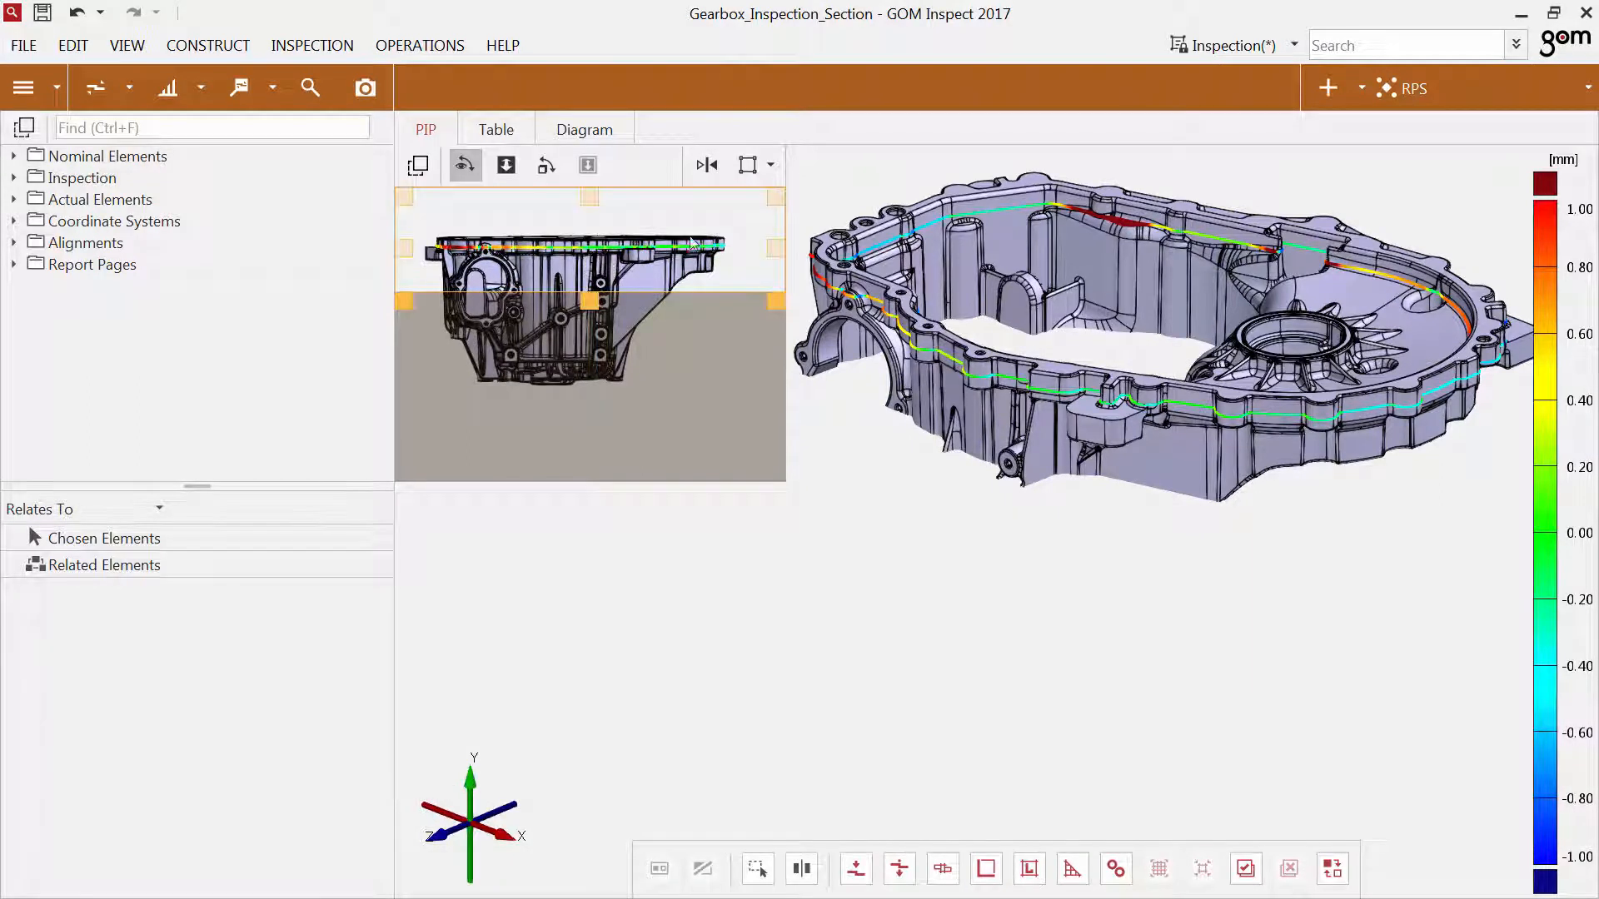
left_click(751, 170)
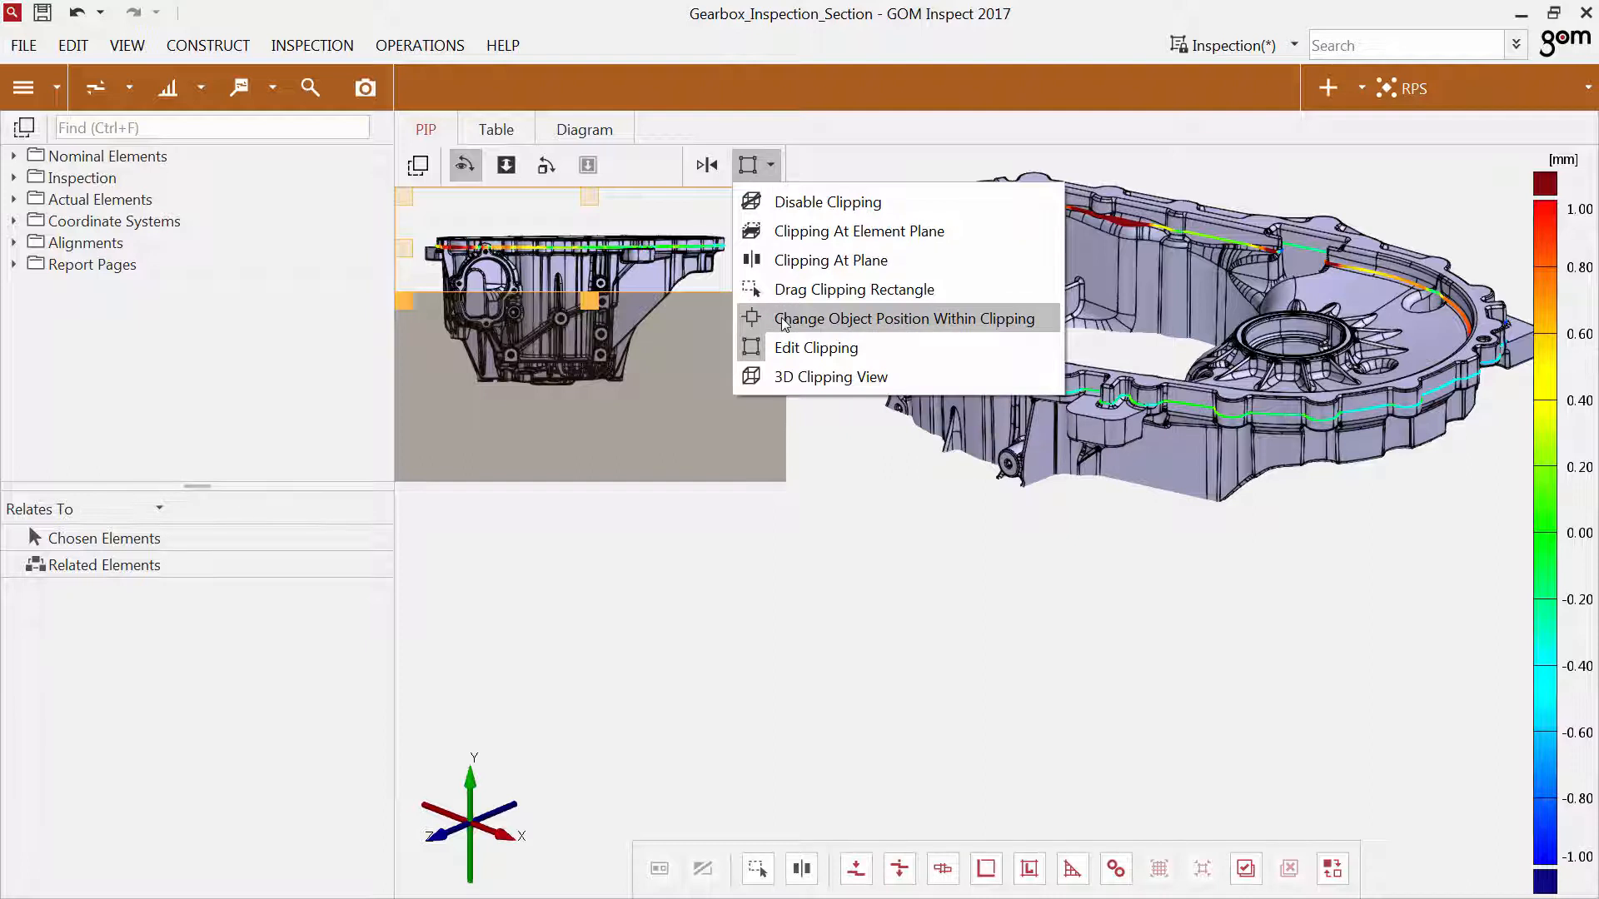
left_click(687, 317)
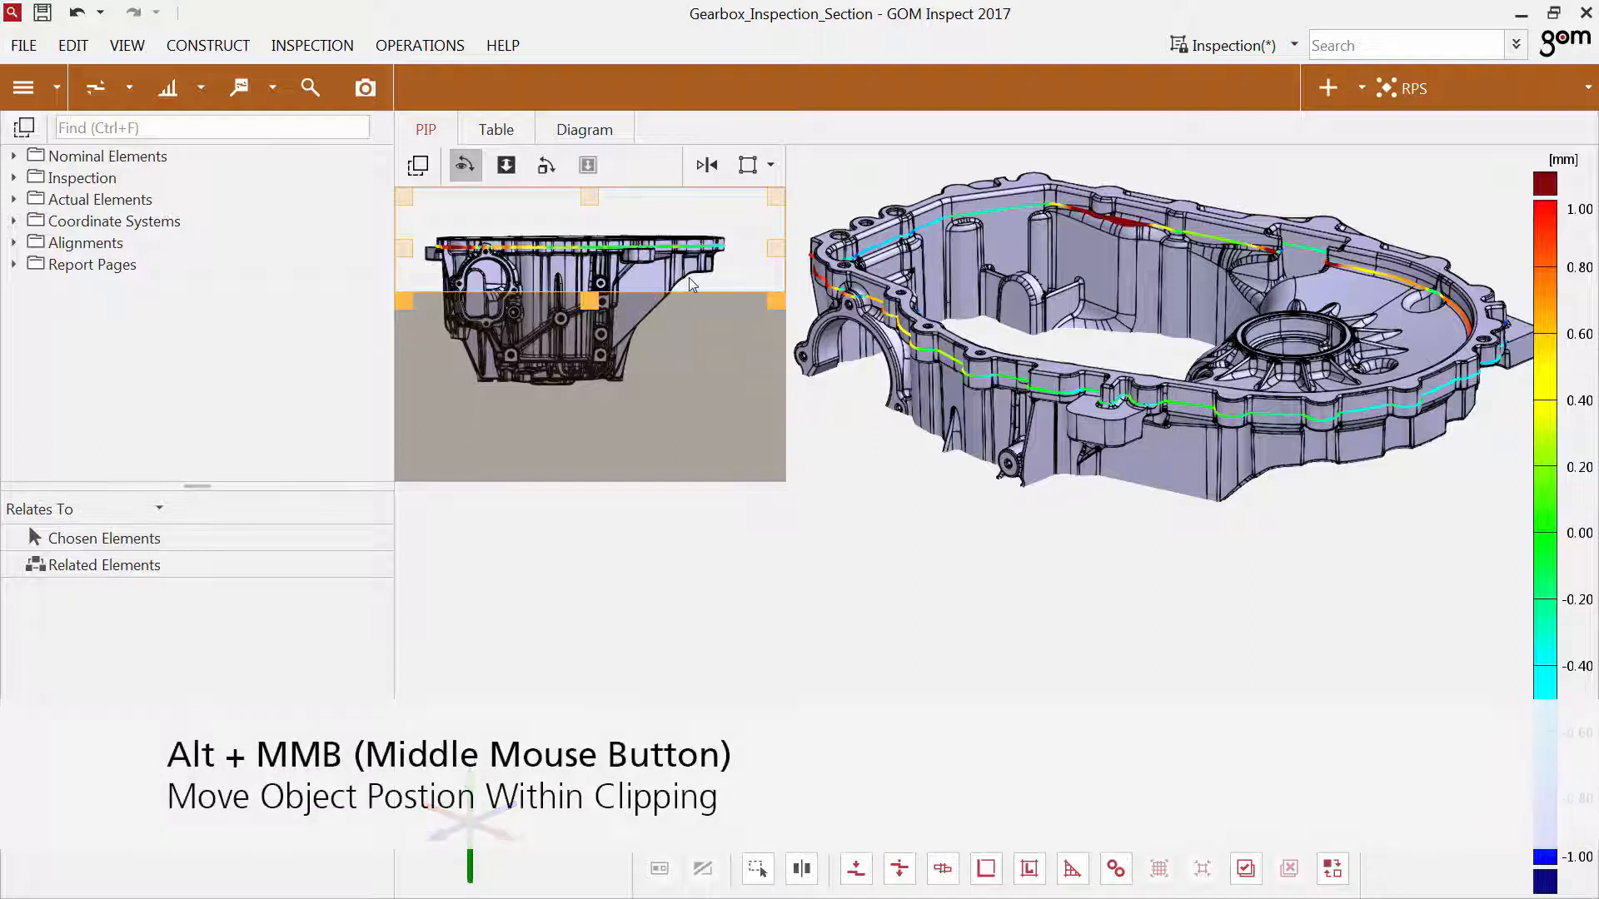
mouse_move(694, 277)
middle_mouse_down("alt")
mouse_move(701, 194)
mouse_move(705, 263)
middle_mouse_up("alt")
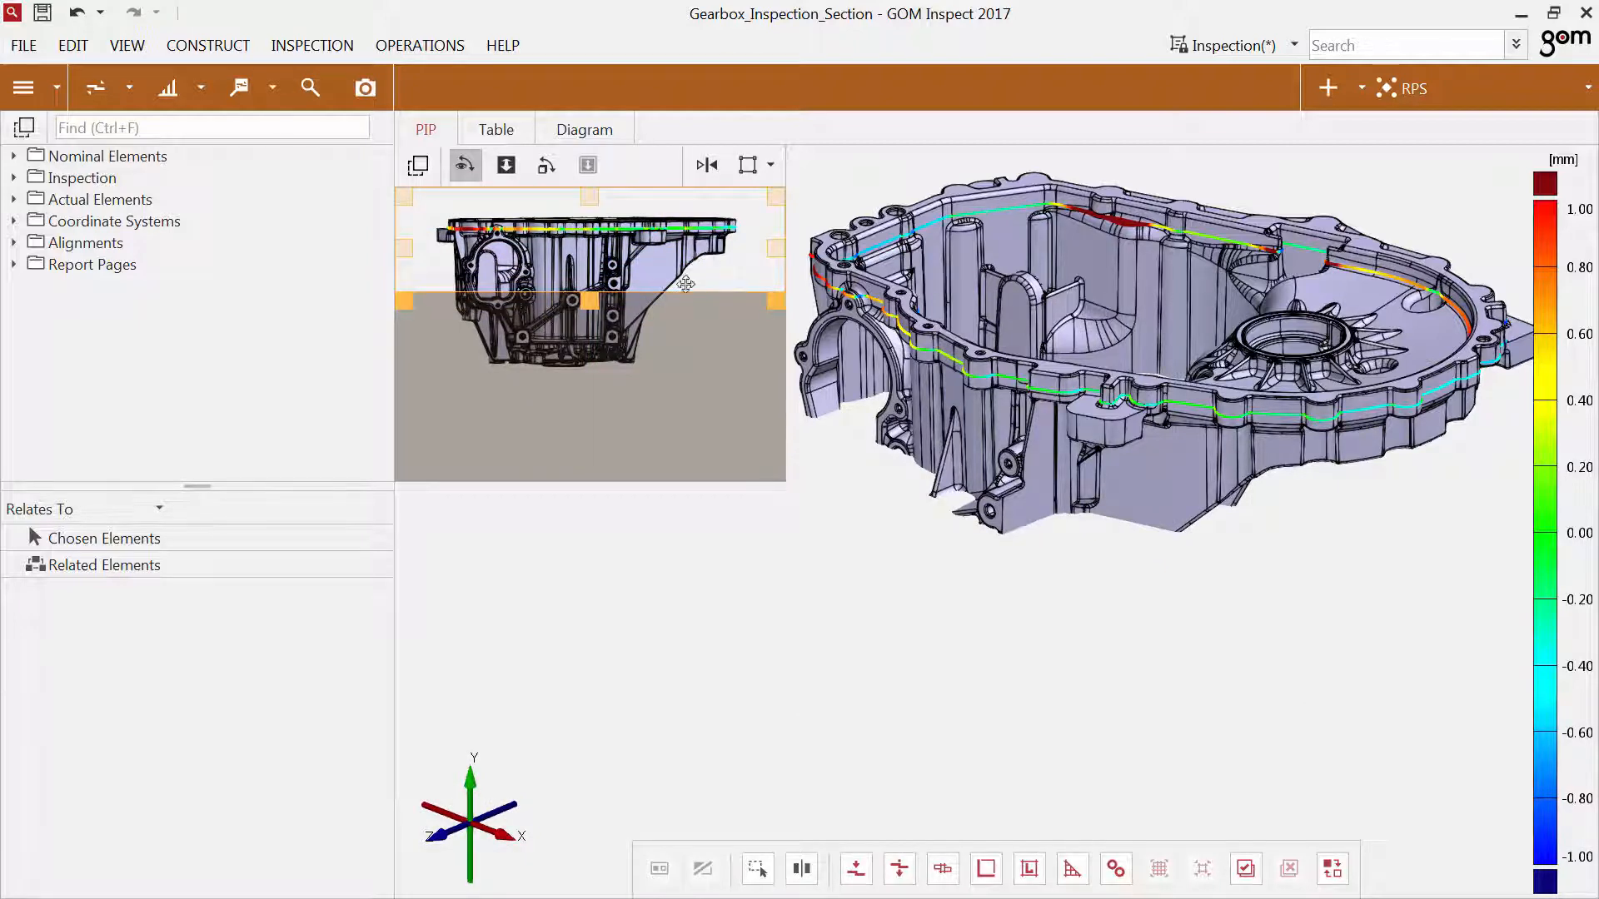
Move the clipping block's right edge in the PIP side view inward to about the middle of the housing.
mouse_move(667, 312)
left_mouse_down("alt")
mouse_move(721, 322)
mouse_move(646, 339)
mouse_move(558, 327)
mouse_move(570, 375)
mouse_move(592, 381)
left_mouse_up("alt")
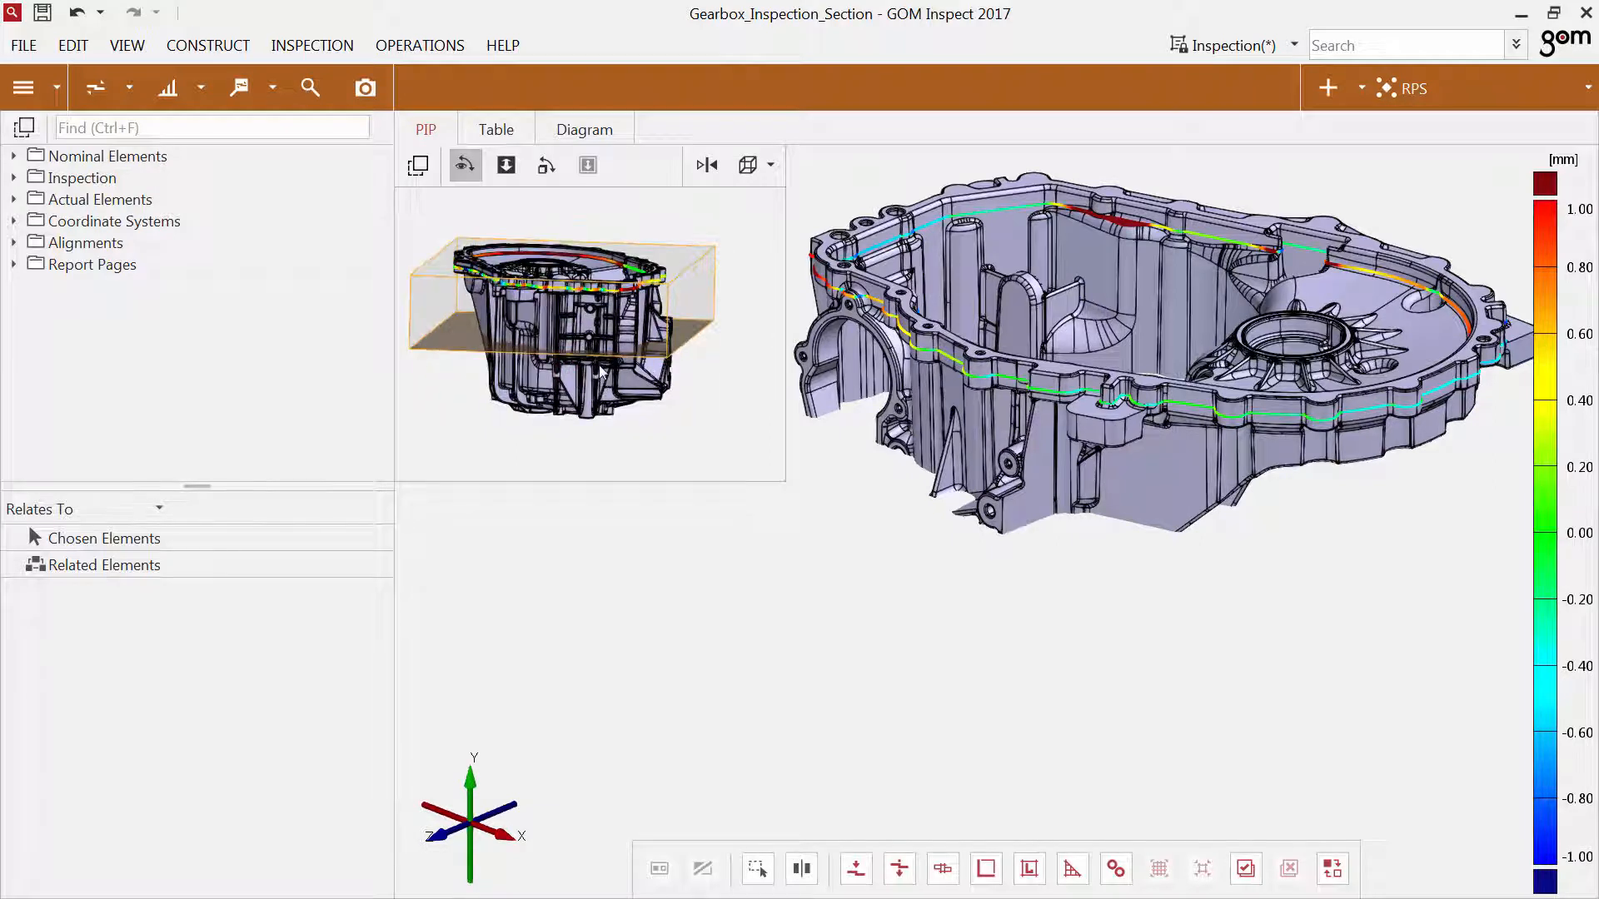
left_click(693, 316)
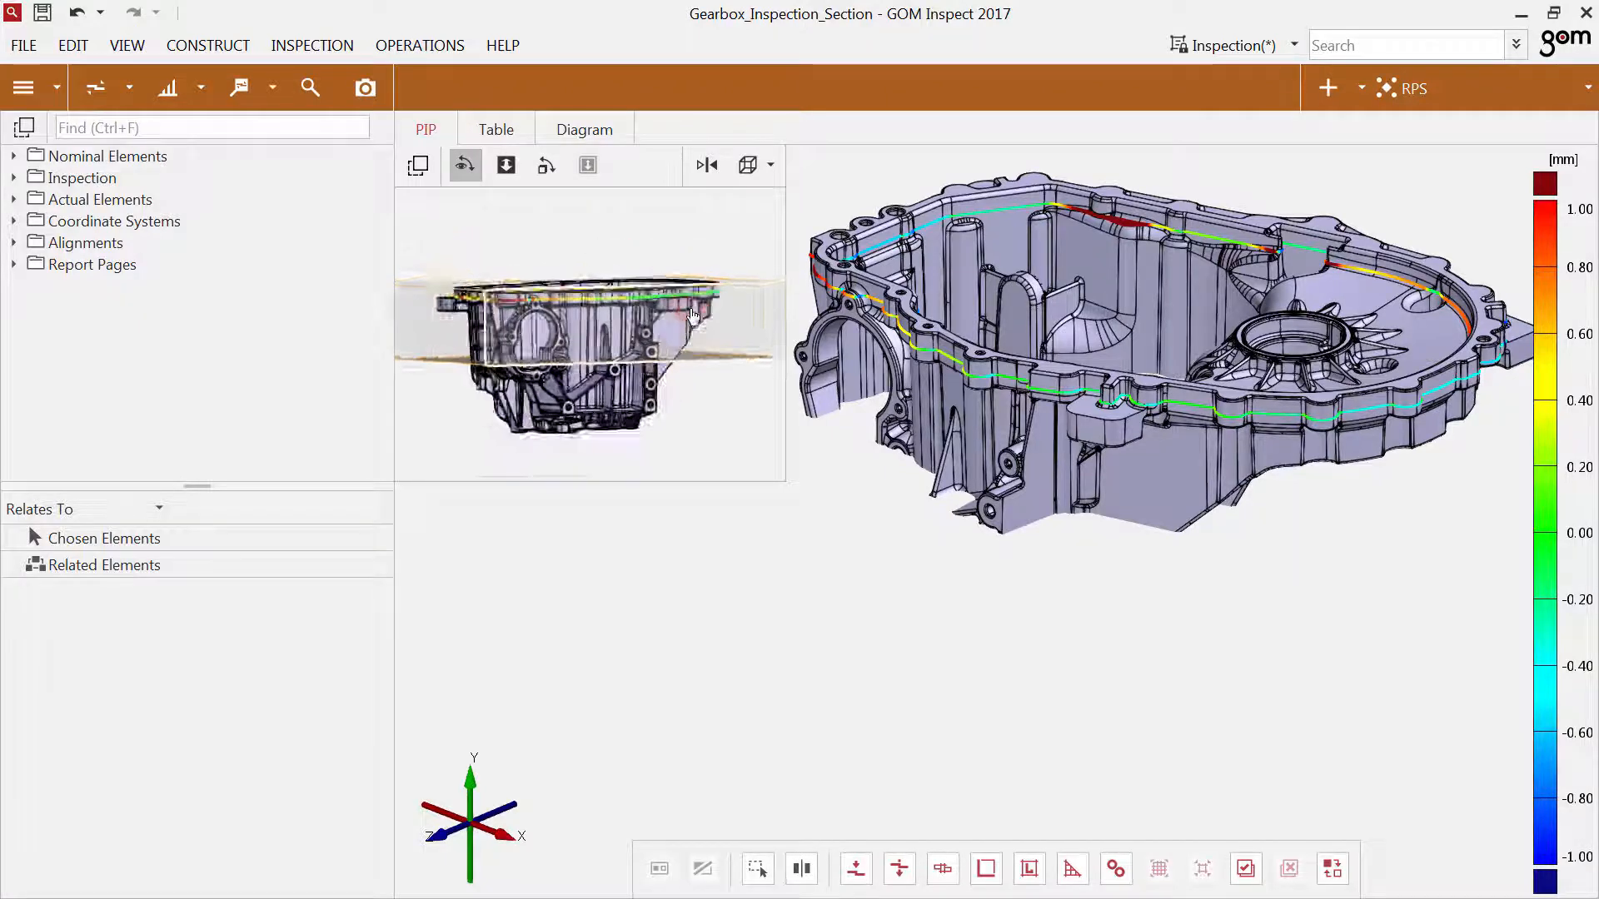
left_click_drag(776, 285, 599, 304)
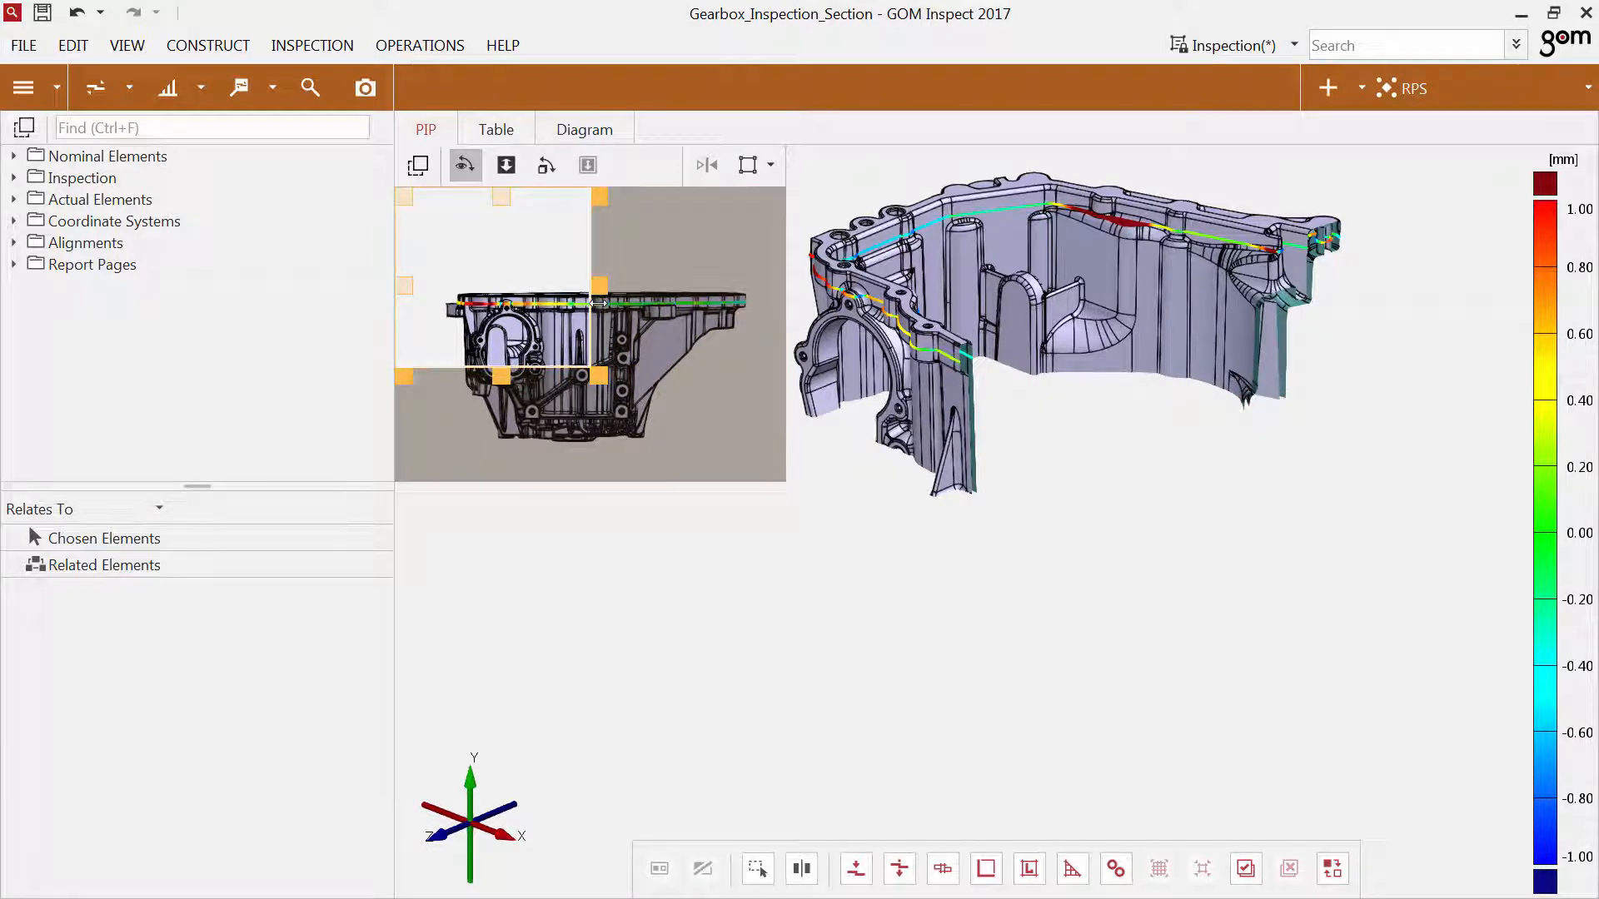
Switch the PIP to the 3D Clipping View and couple its orientation to the main 3D view.
left_click(767, 176)
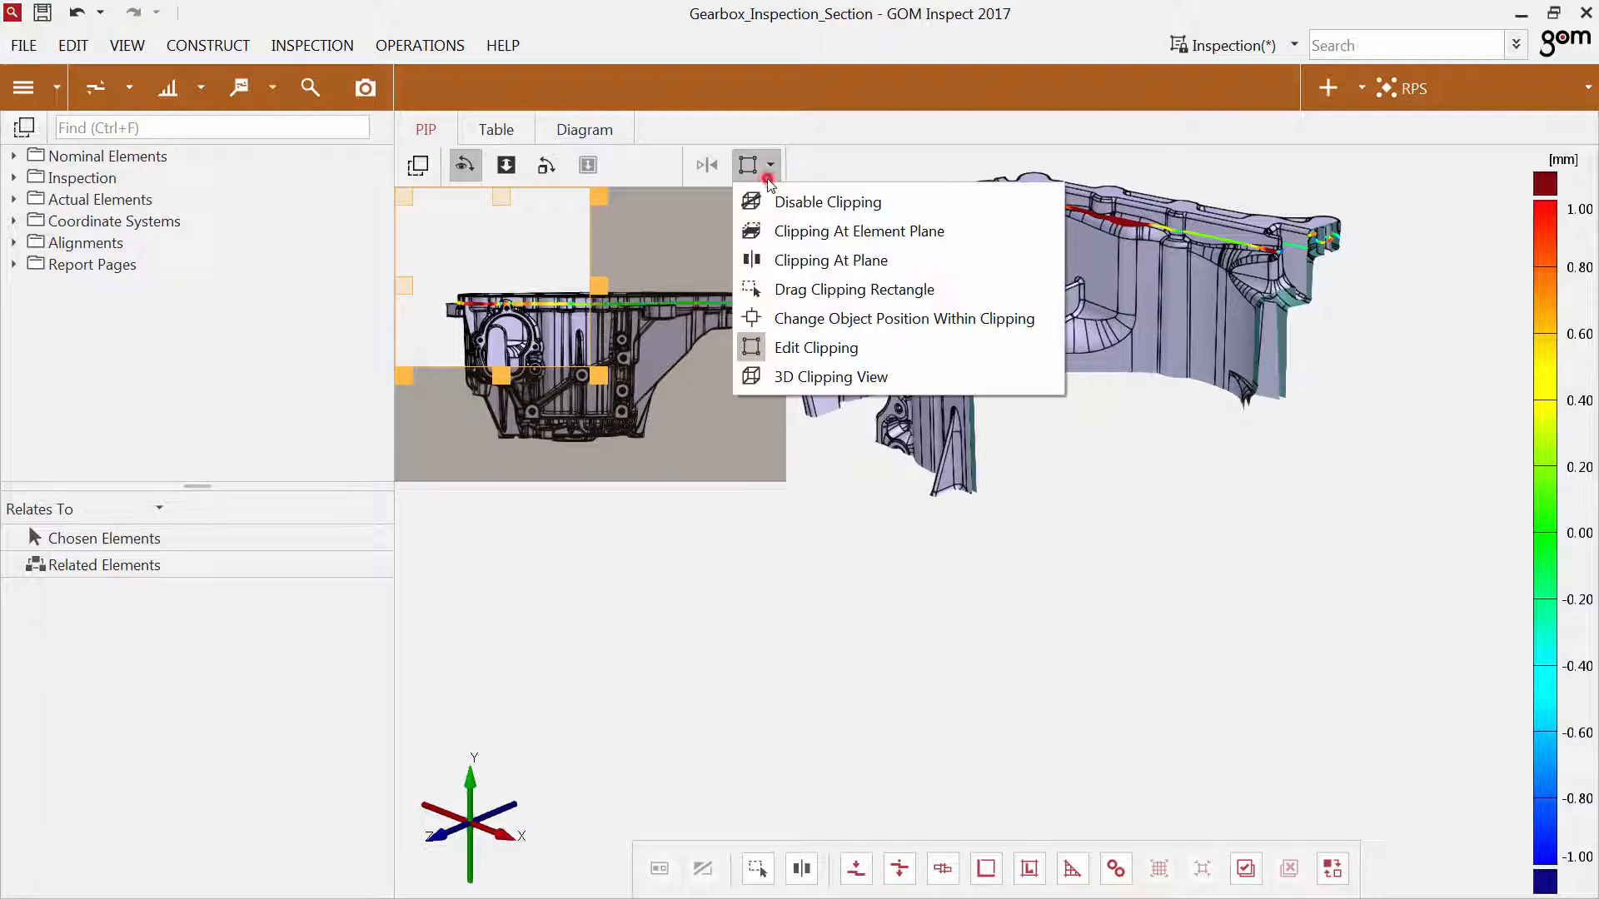
left_click(779, 384)
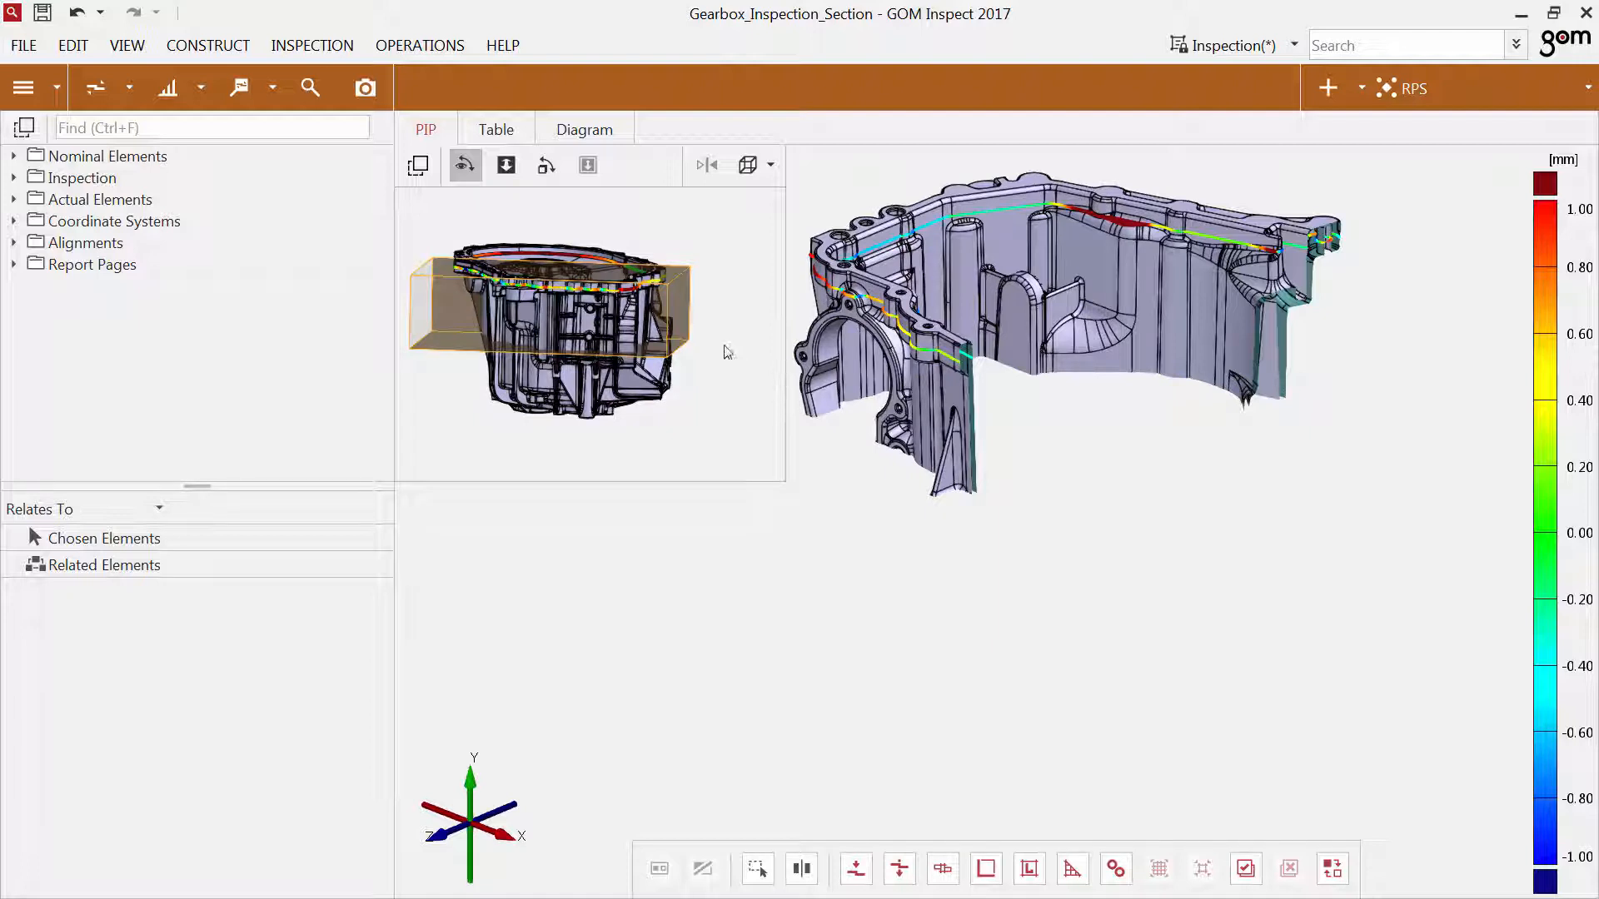
left_click(553, 169)
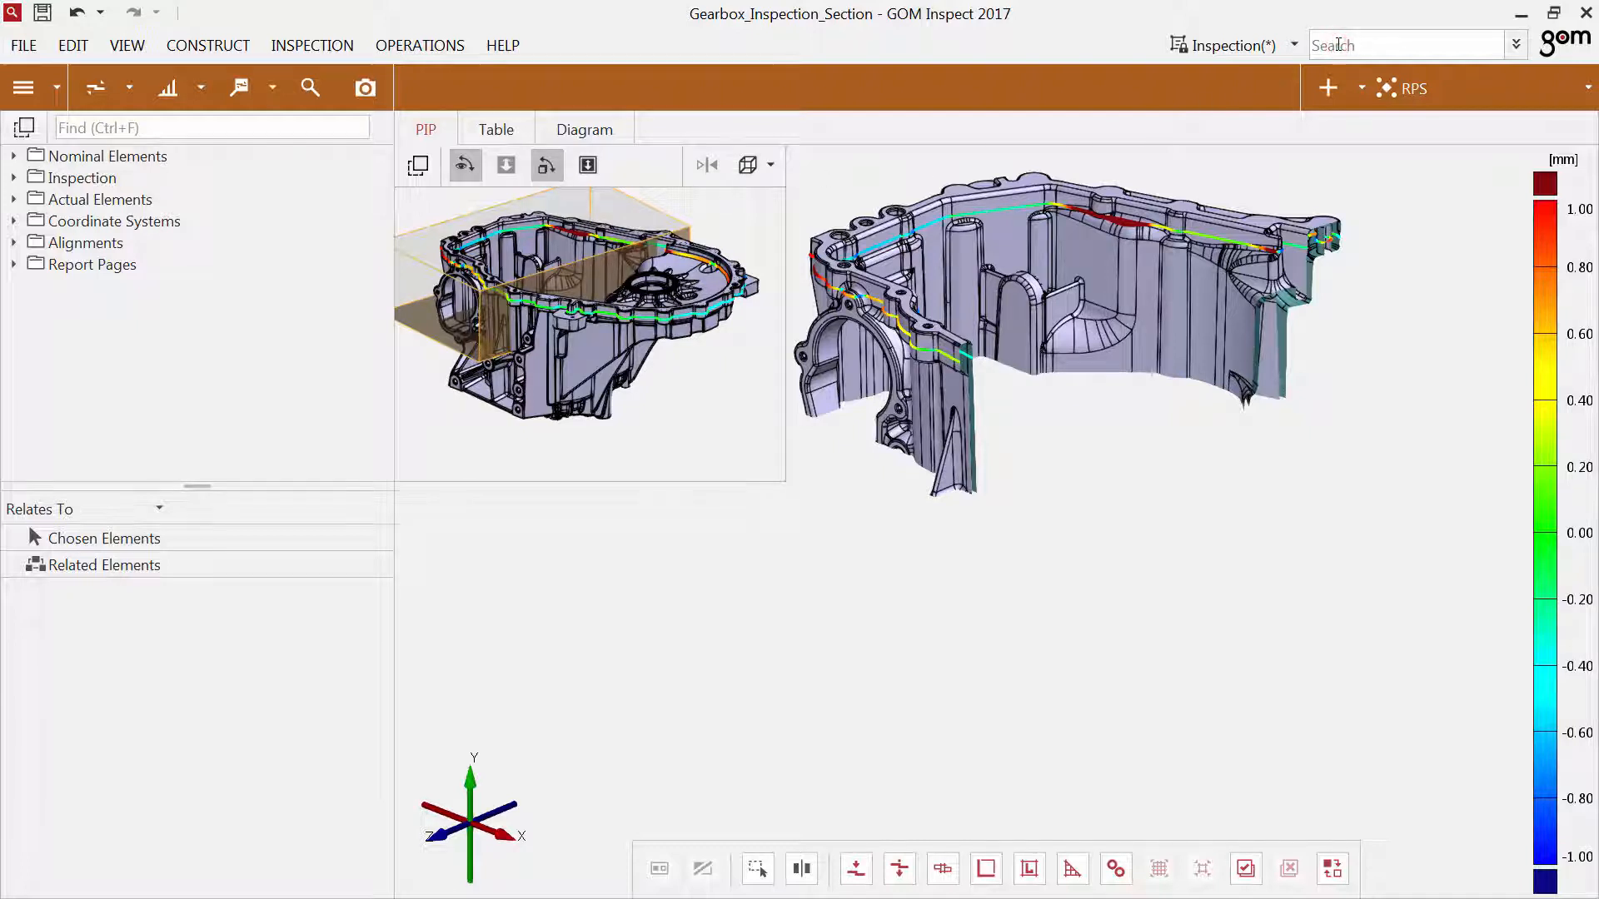
Search the help for Shortcuts, read the key combinations on the Useful Shortcuts page, and close the help.
type("short")
left_click(1341, 123)
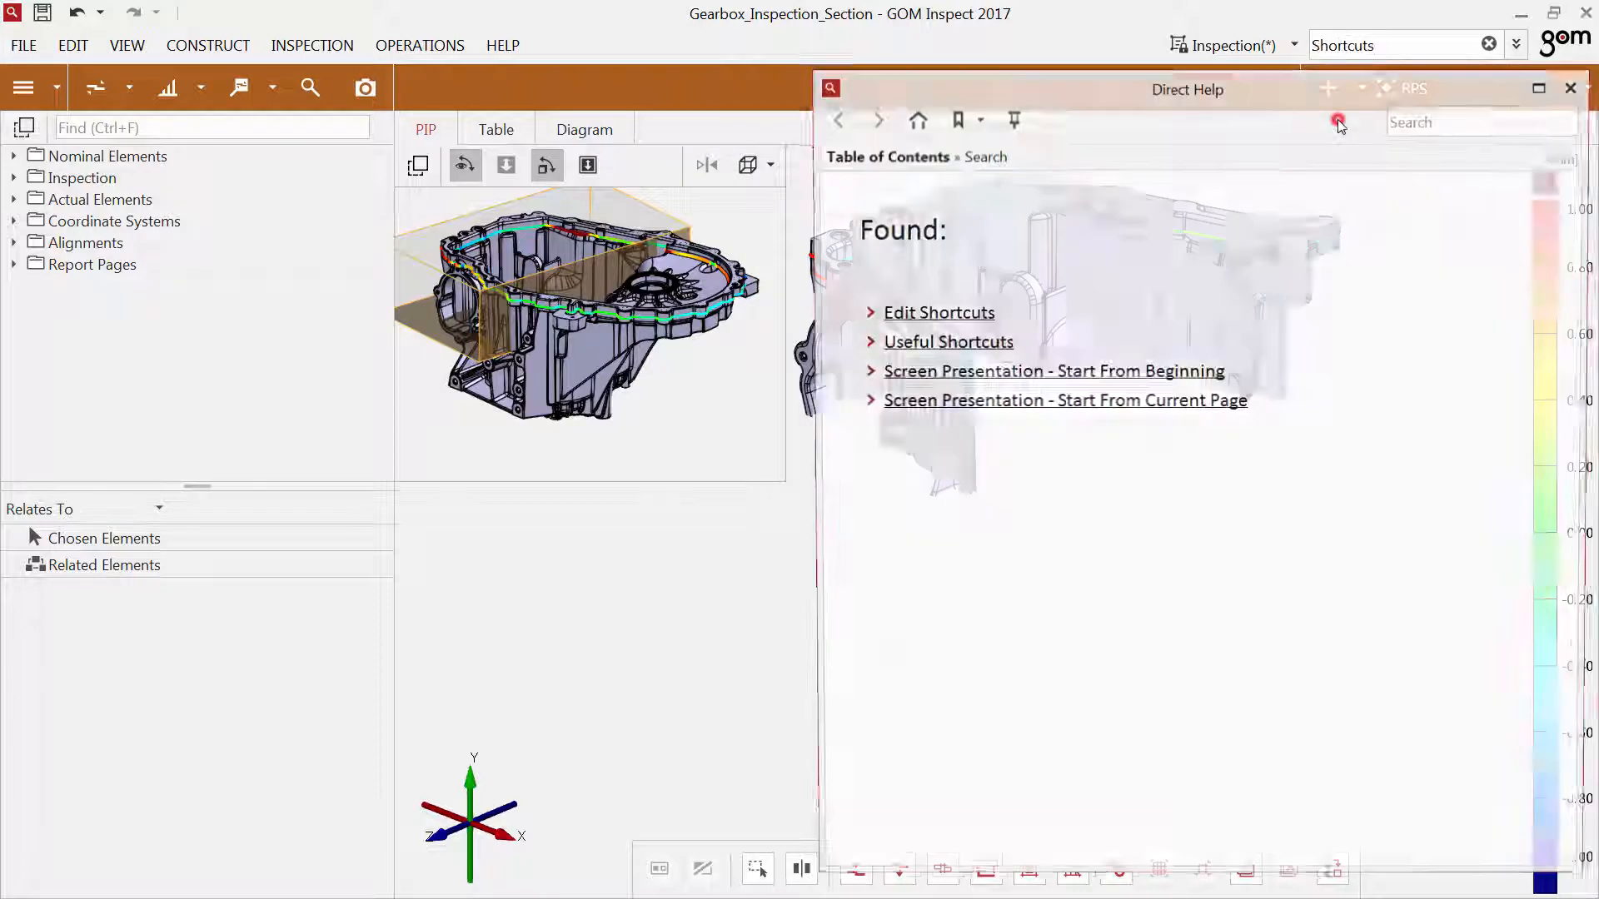
left_click(971, 341)
scroll(1000, 540, "down", 3)
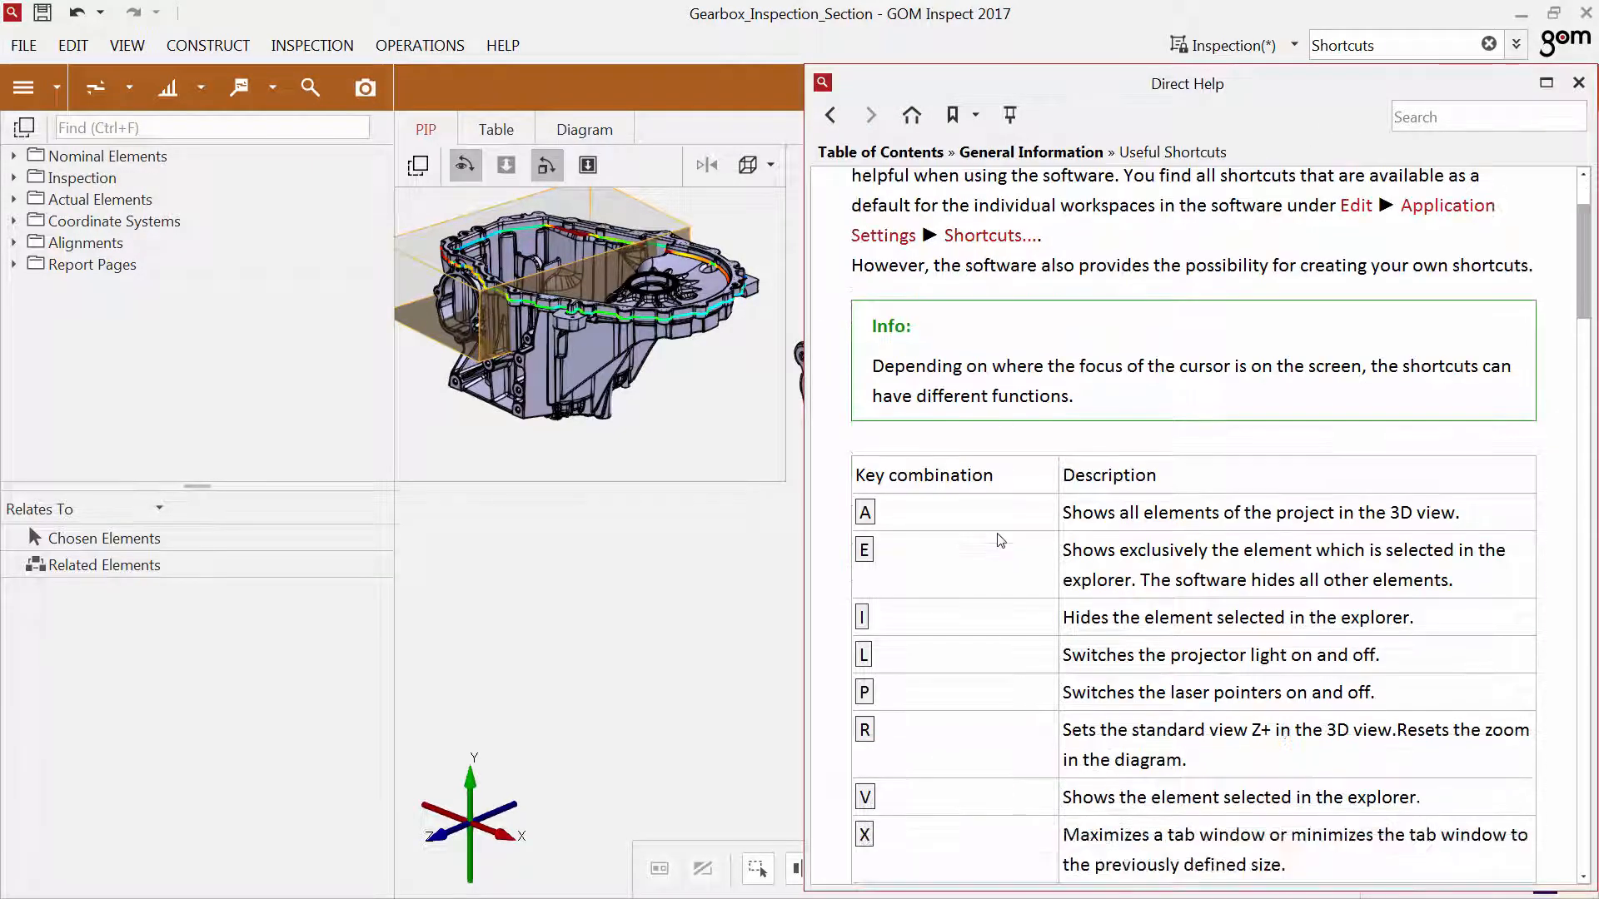
double_click(864, 730)
left_click(1578, 83)
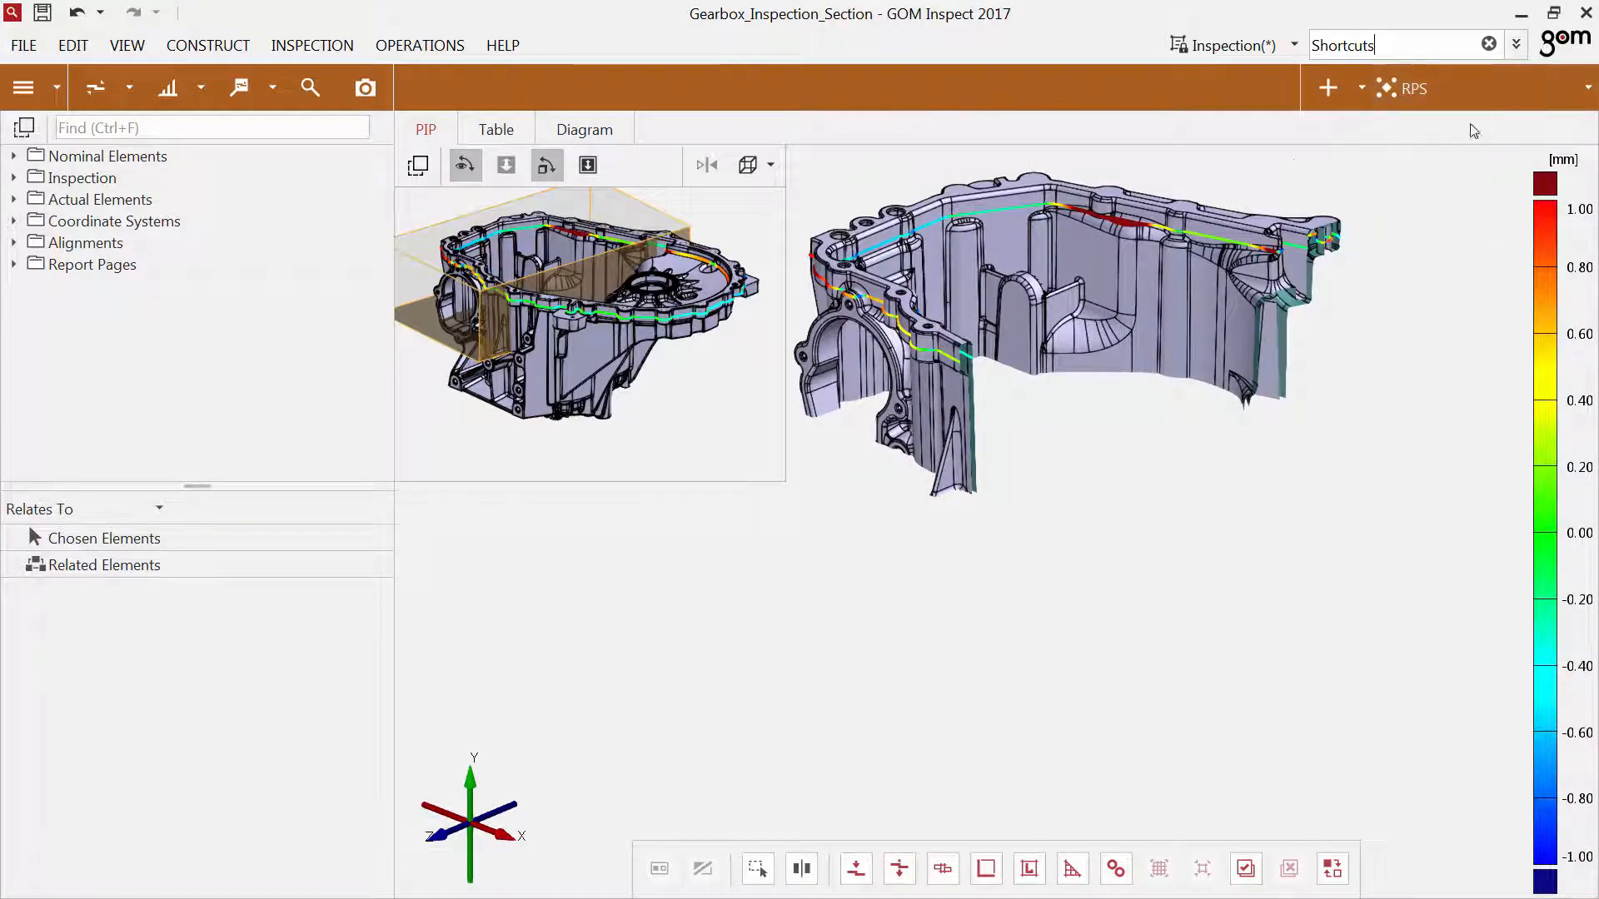
left_click(126, 46)
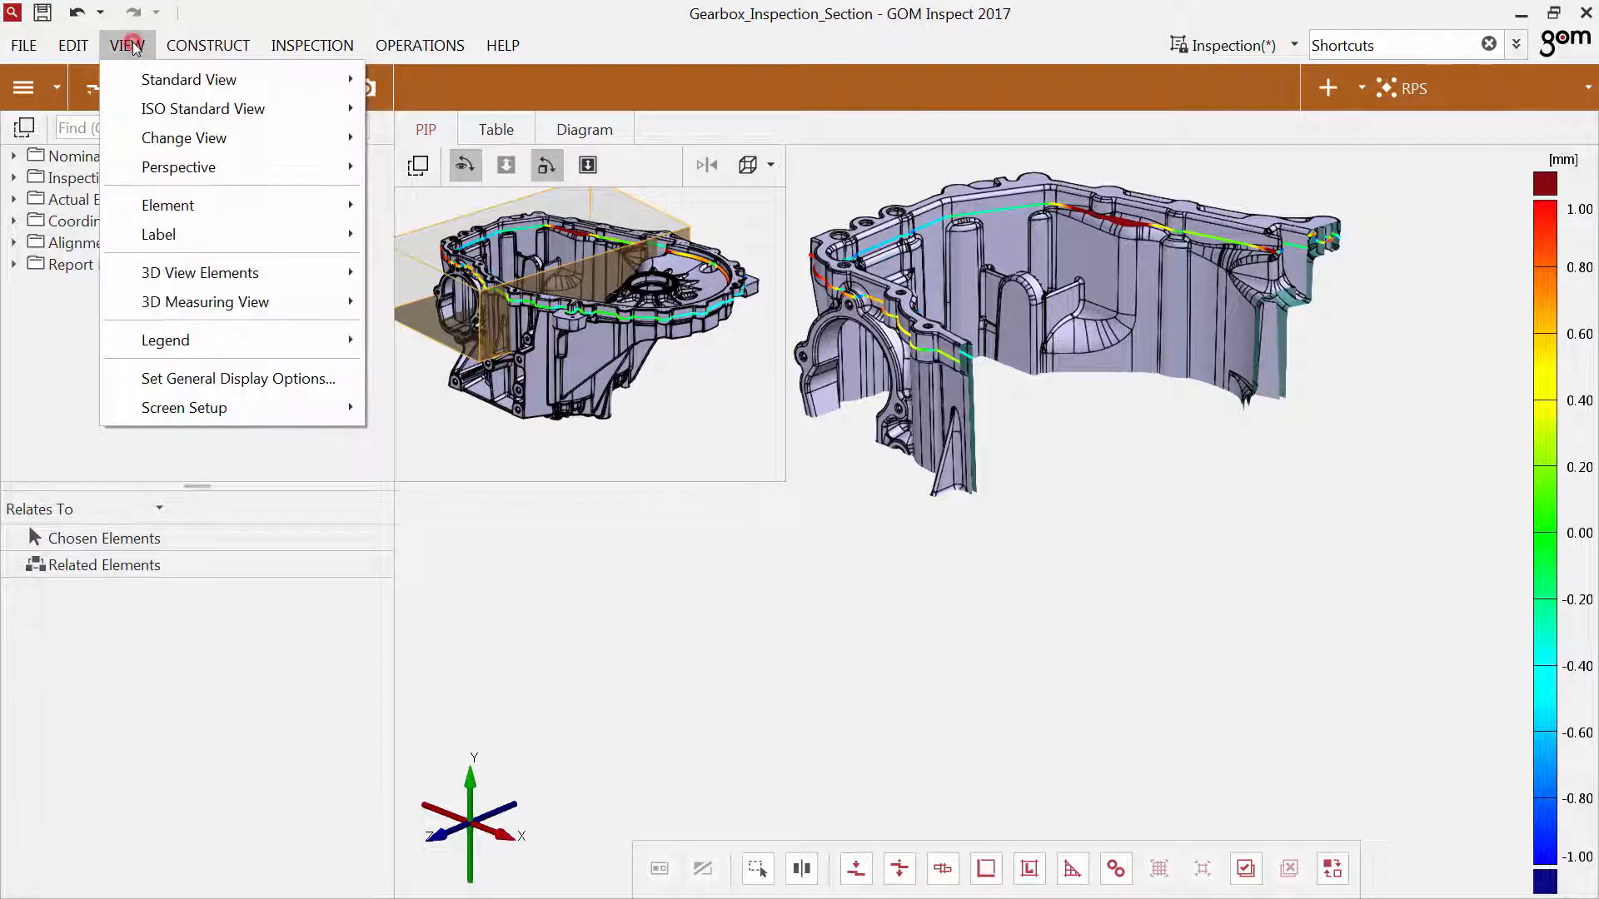
mouse_move(129, 84)
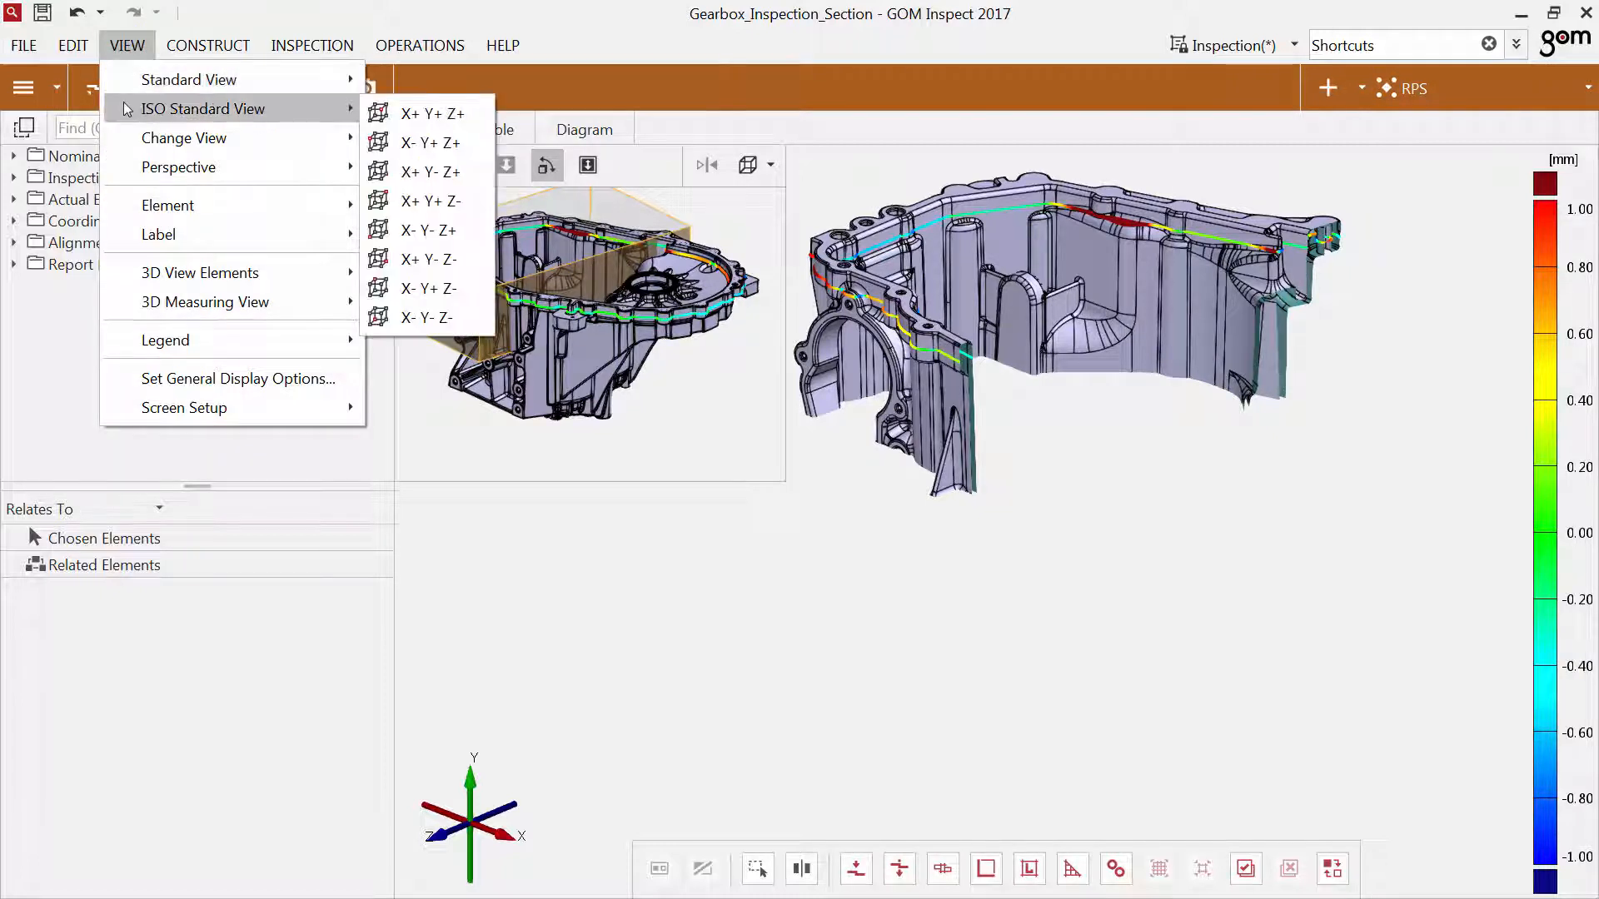
left_click(127, 46)
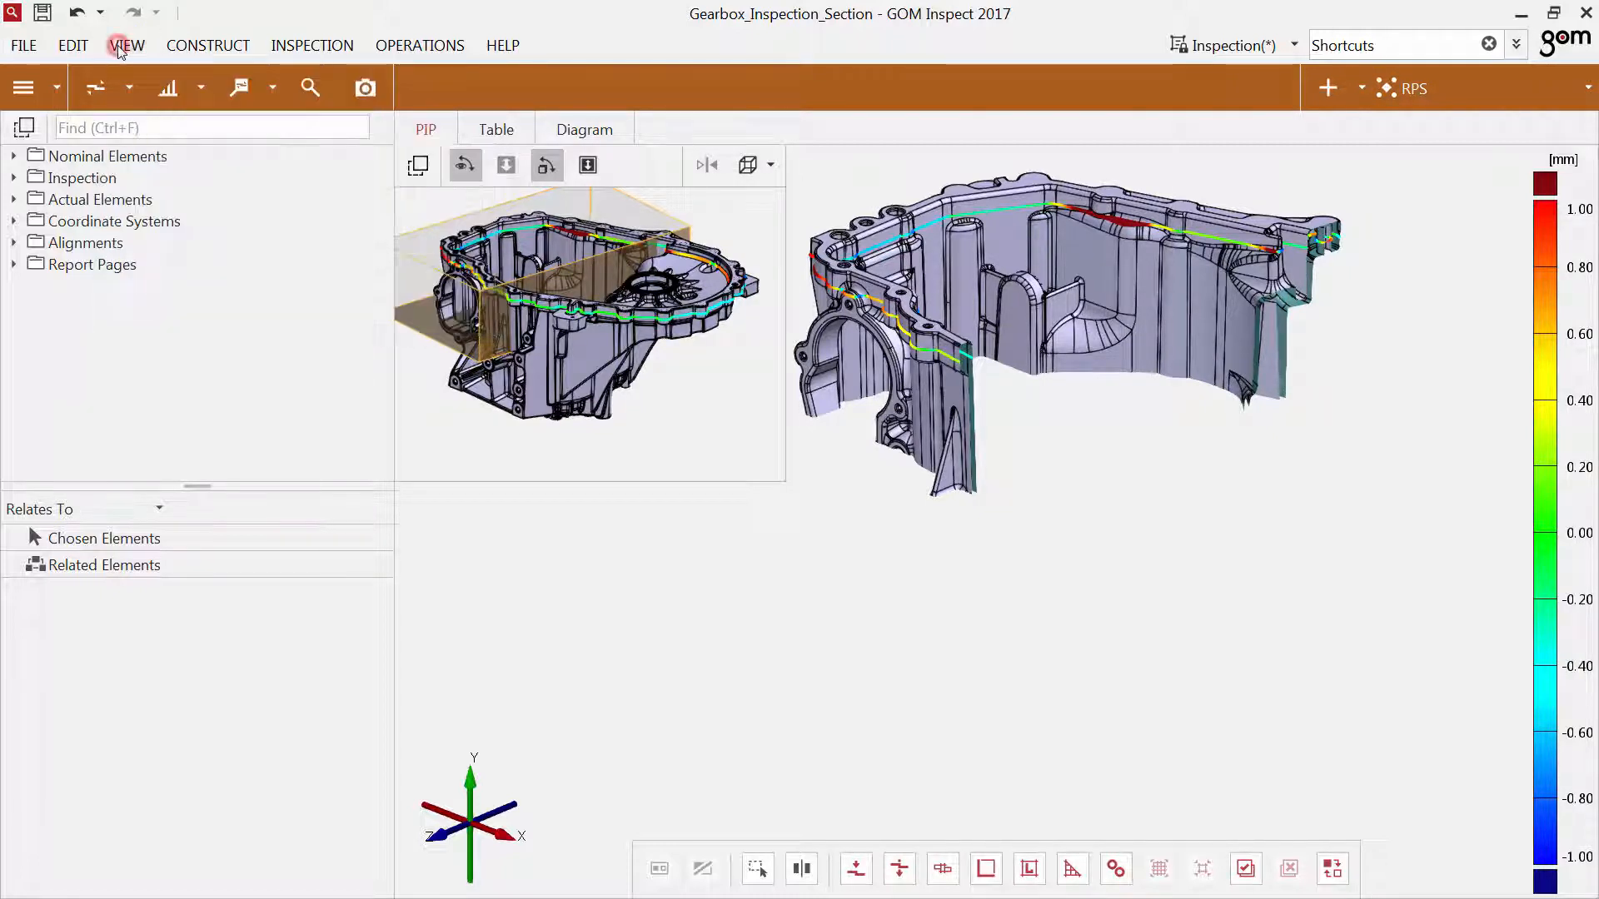